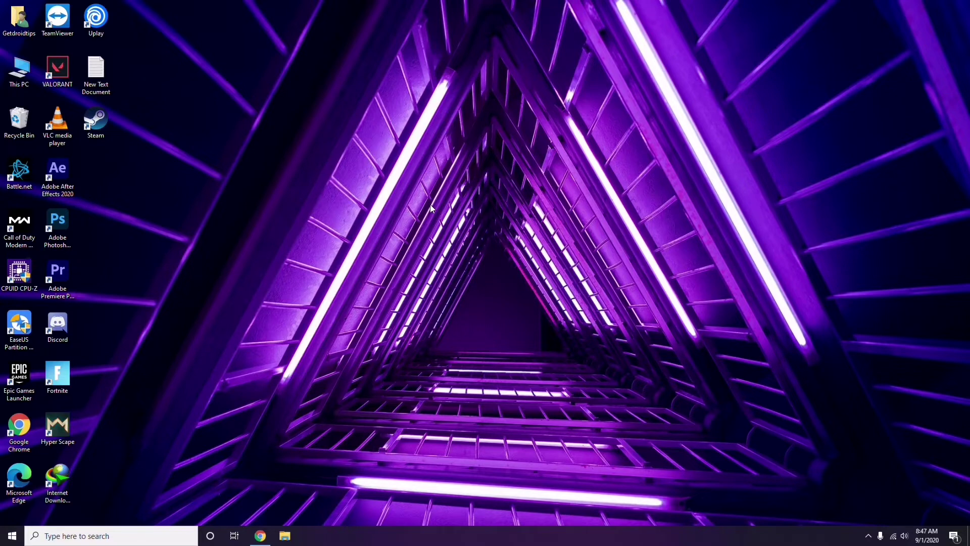
{"action": "right_click", "coordinate": [424, 182]}
{"action": "left_click", "coordinate": [447, 227]}
{"action": "right_click", "coordinate": [368, 141]}
{"action": "left_click", "coordinate": [392, 186]}
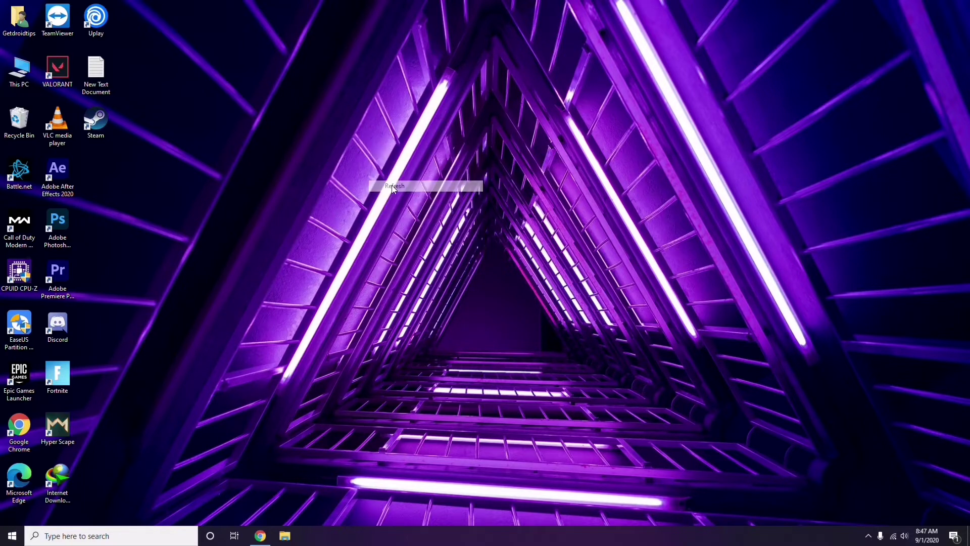
Open Computer Management for this PC, view the device categories in Device Manager, and close the window.
{"action": "right_click", "coordinate": [21, 85]}
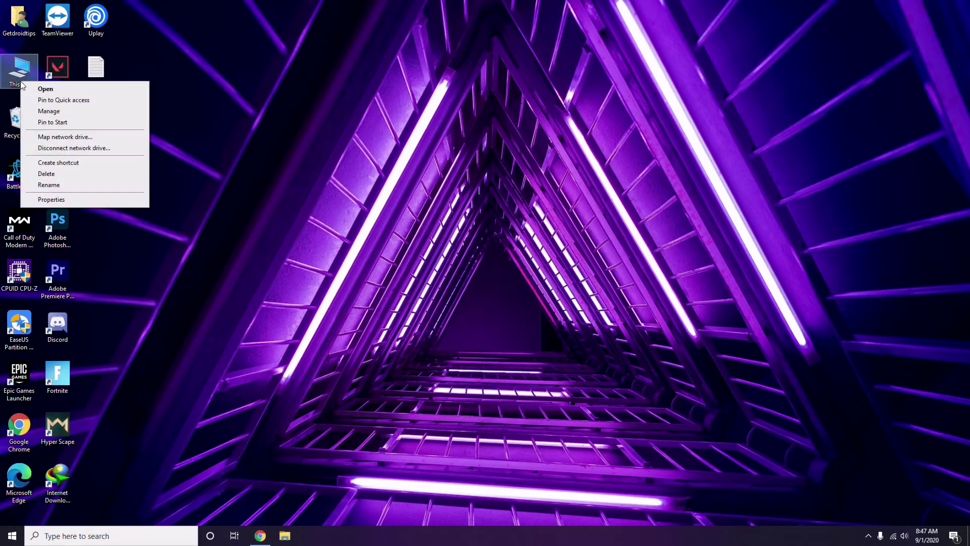
{"action": "left_click", "coordinate": [51, 112]}
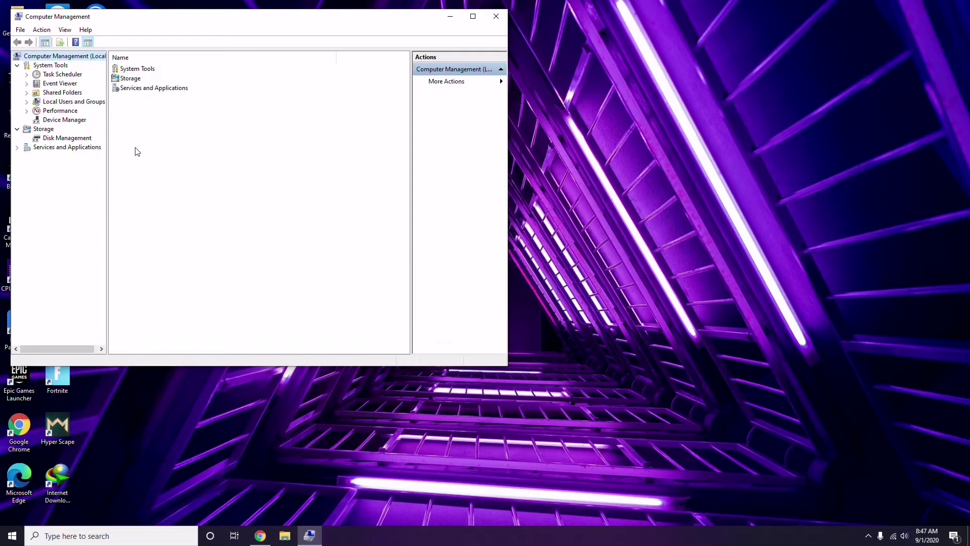
{"action": "left_click", "coordinate": [59, 120]}
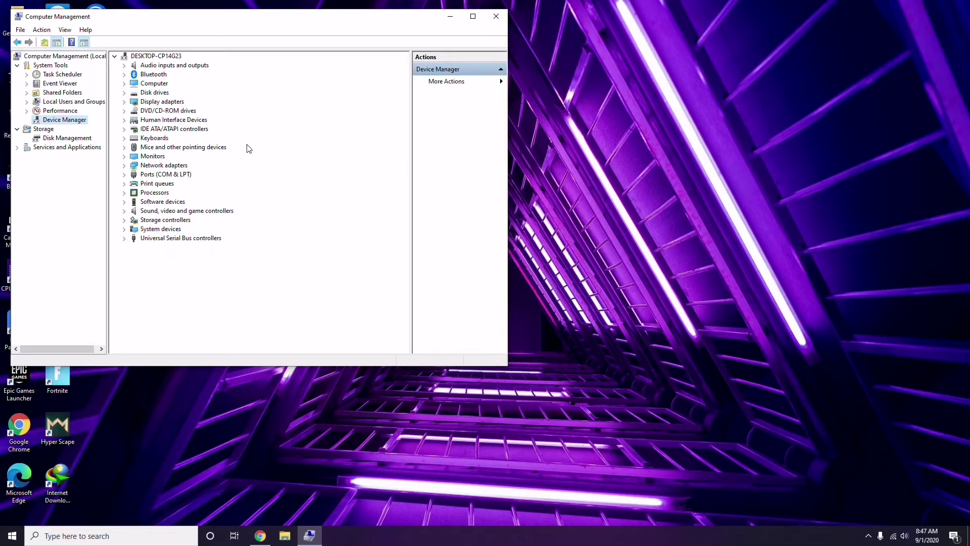
{"action": "left_click", "coordinate": [497, 17]}
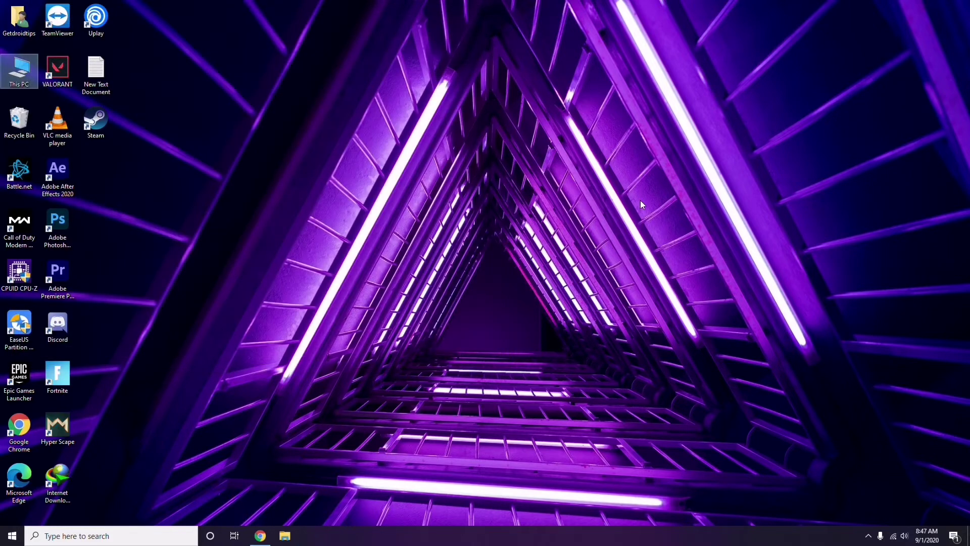
Open AMD Radeon Software, review the system, graphics and display settings and the driver version overview, and close it.
{"action": "left_click", "coordinate": [869, 542]}
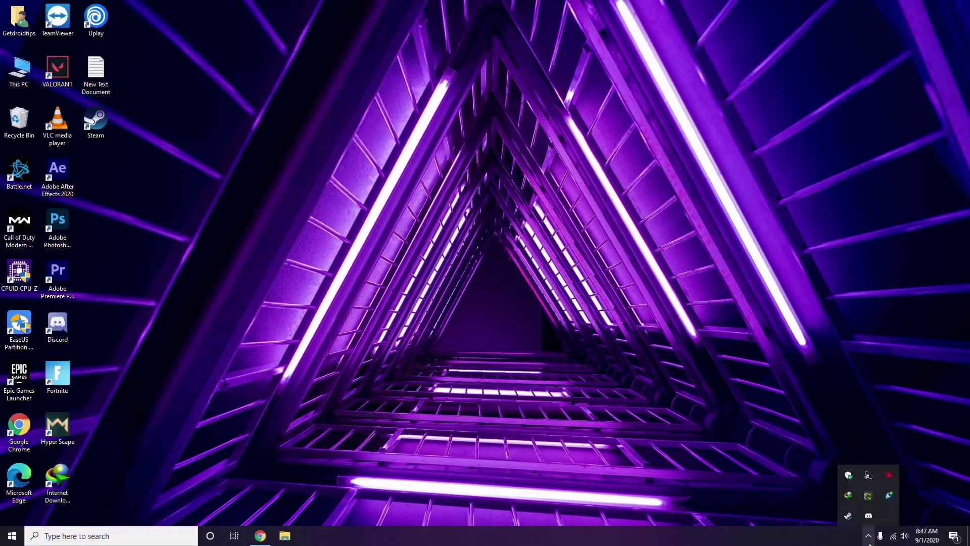
{"action": "left_click", "coordinate": [888, 476]}
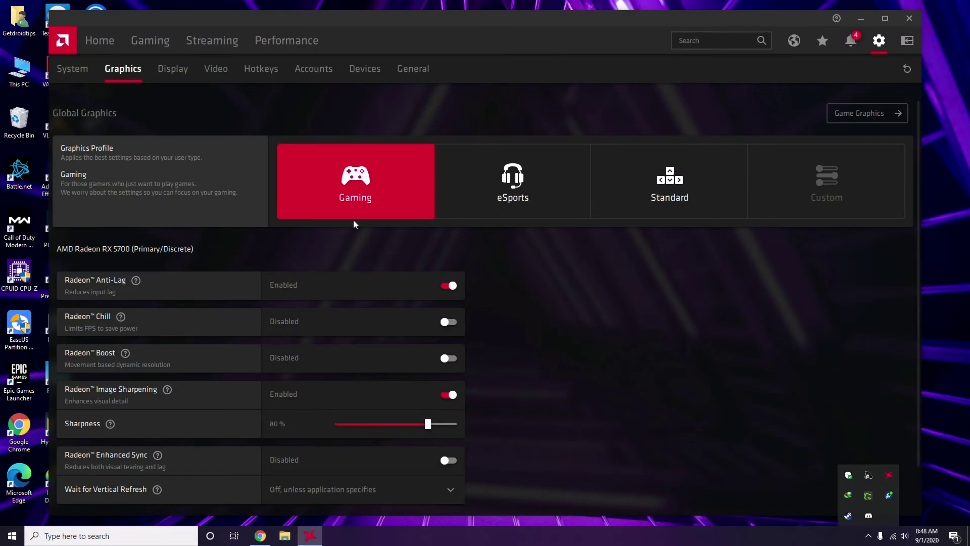
{"action": "left_click", "coordinate": [84, 72]}
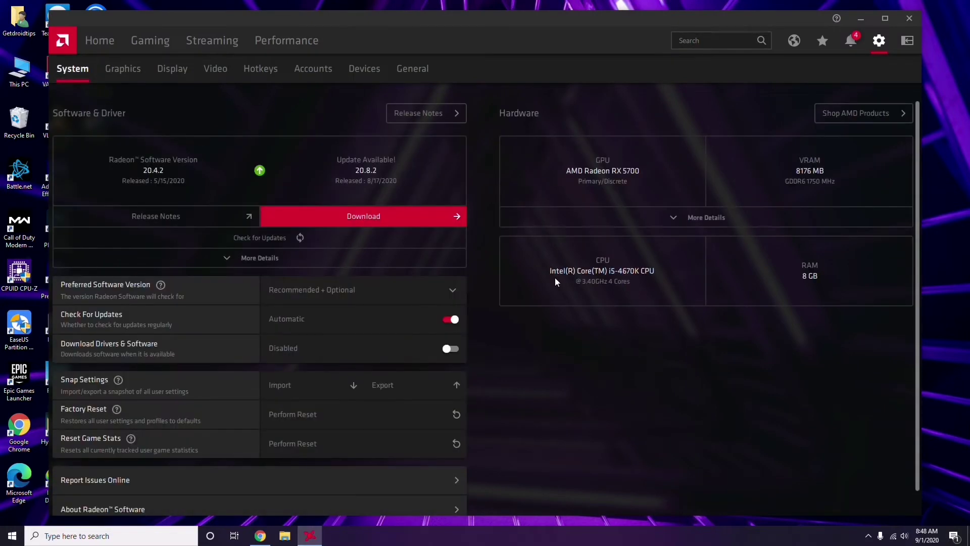
{"action": "left_click", "coordinate": [119, 71]}
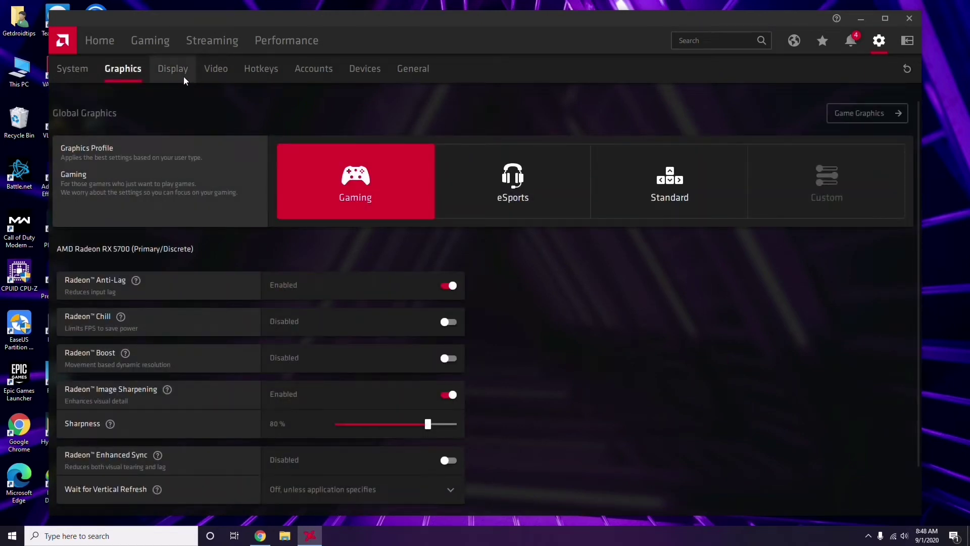
{"action": "left_click", "coordinate": [183, 75]}
{"action": "left_click", "coordinate": [105, 43]}
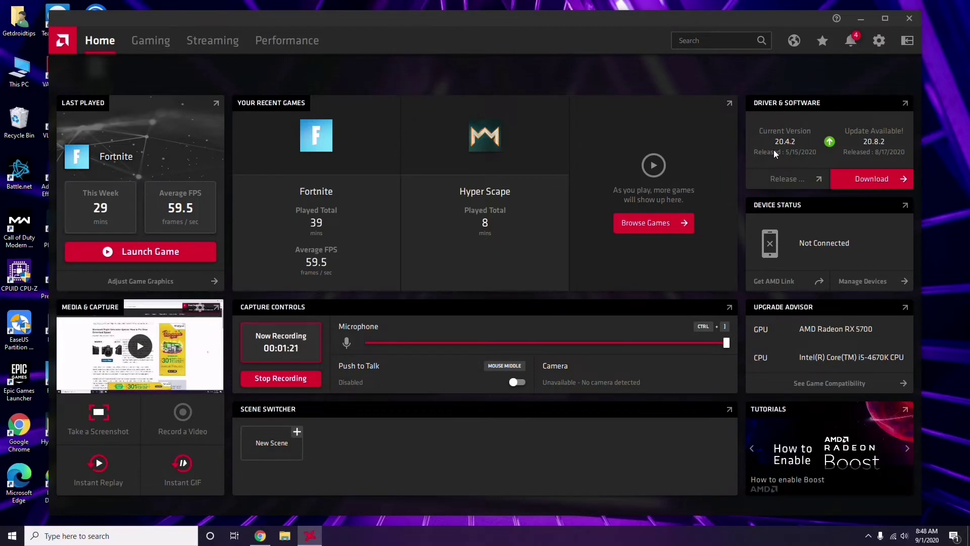
{"action": "left_click", "coordinate": [914, 19]}
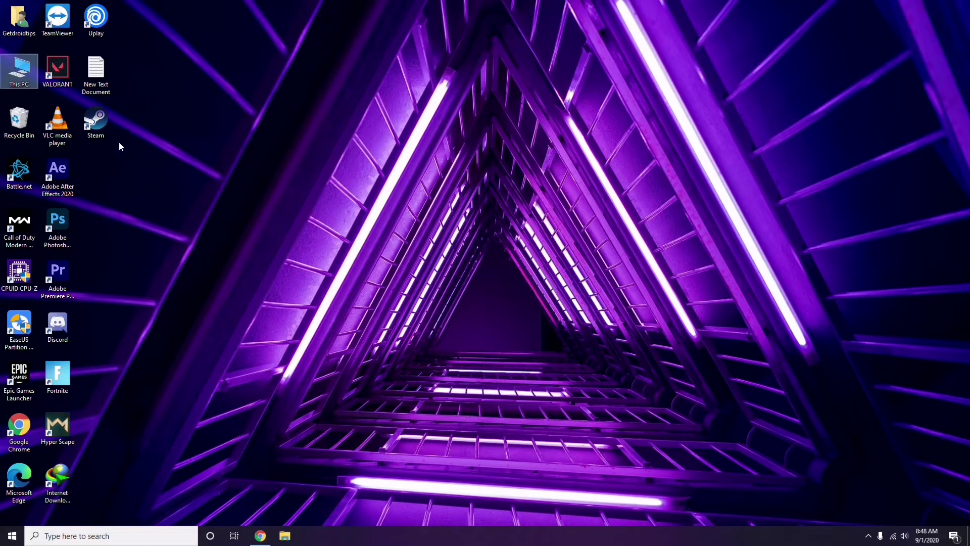
{"action": "right_click", "coordinate": [205, 130]}
{"action": "left_click", "coordinate": [197, 182]}
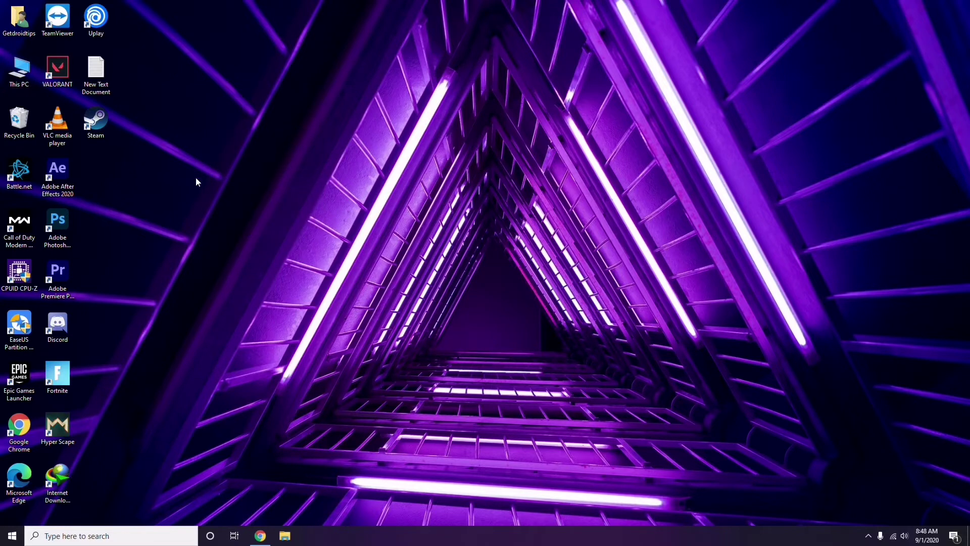
Switch to Steam, disable the Steam Overlay while in-game in the settings, save the change, and close the Steam window.
{"action": "double_click", "coordinate": [96, 121]}
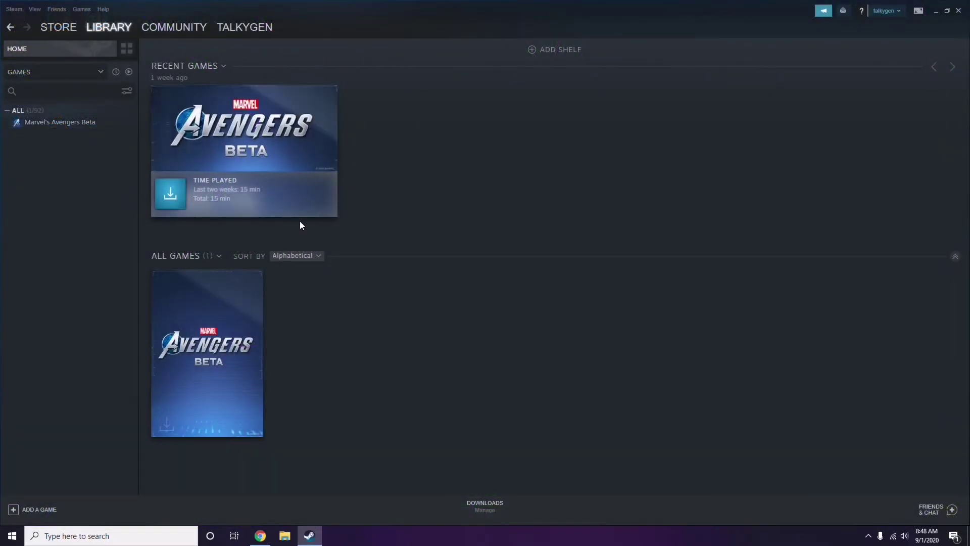
{"action": "left_click", "coordinate": [12, 10]}
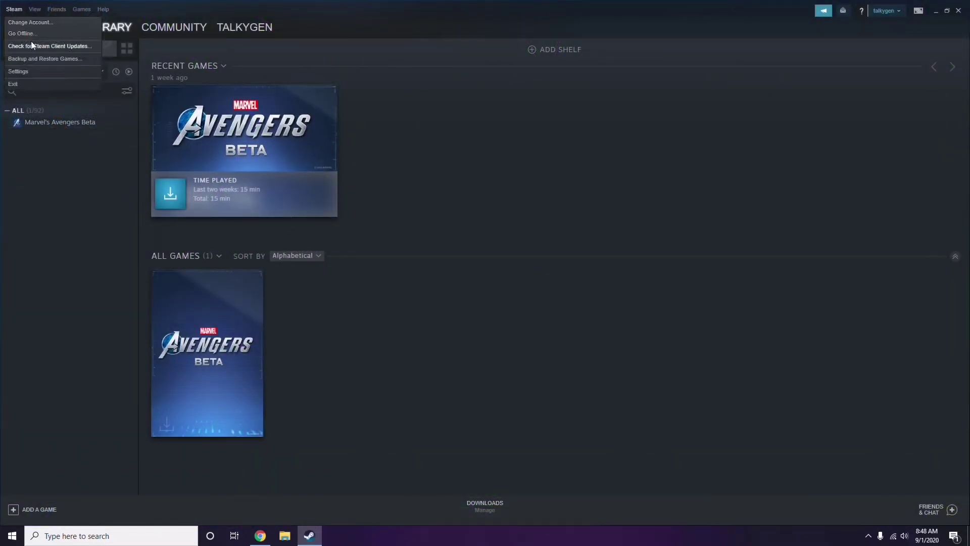
{"action": "left_click", "coordinate": [18, 71]}
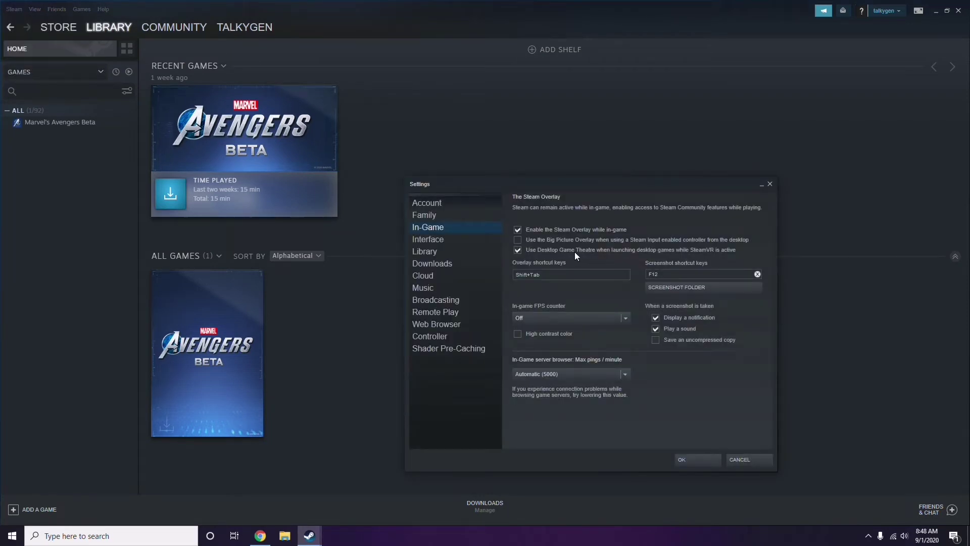
{"action": "left_click_drag", "start_coordinate": [589, 193], "coordinate": [539, 113]}
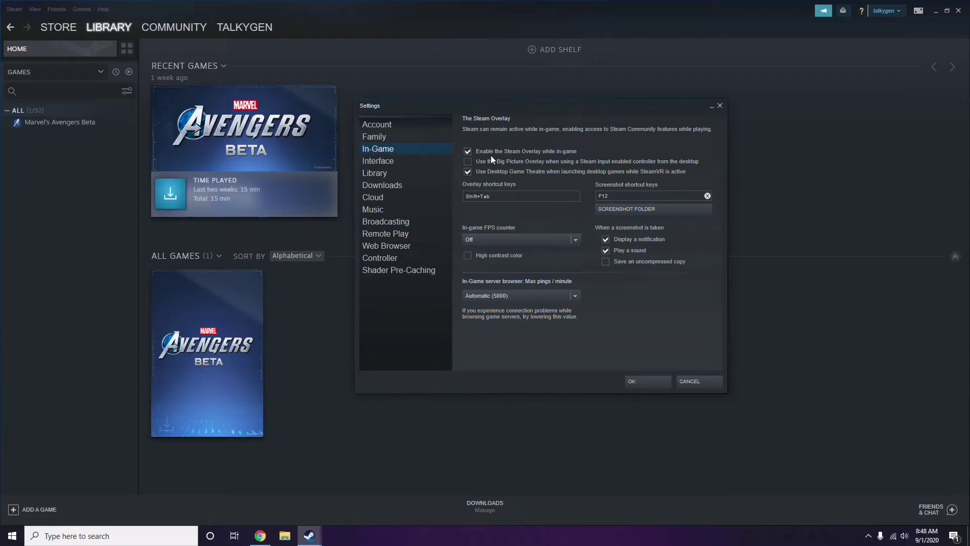
{"action": "left_click", "coordinate": [545, 152]}
{"action": "left_click", "coordinate": [638, 381]}
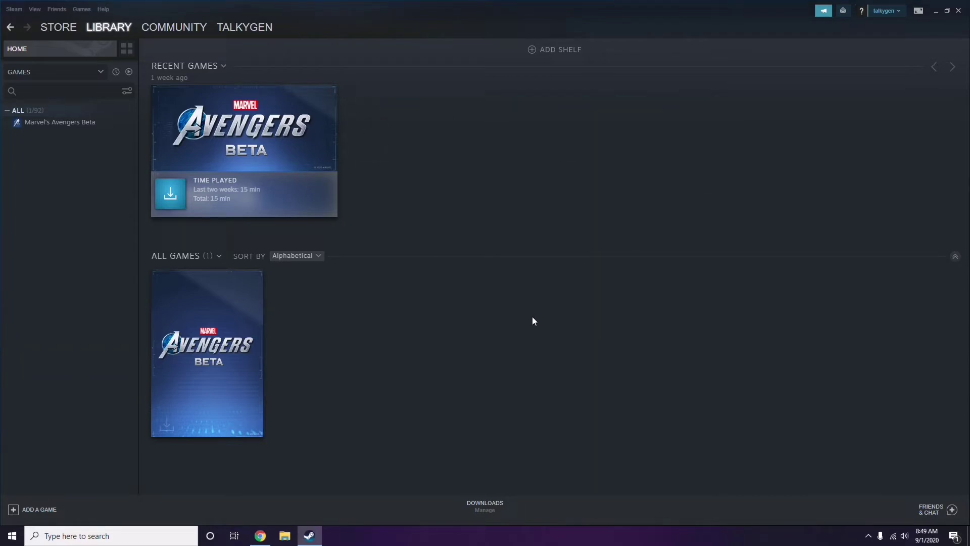
{"action": "left_click", "coordinate": [959, 10]}
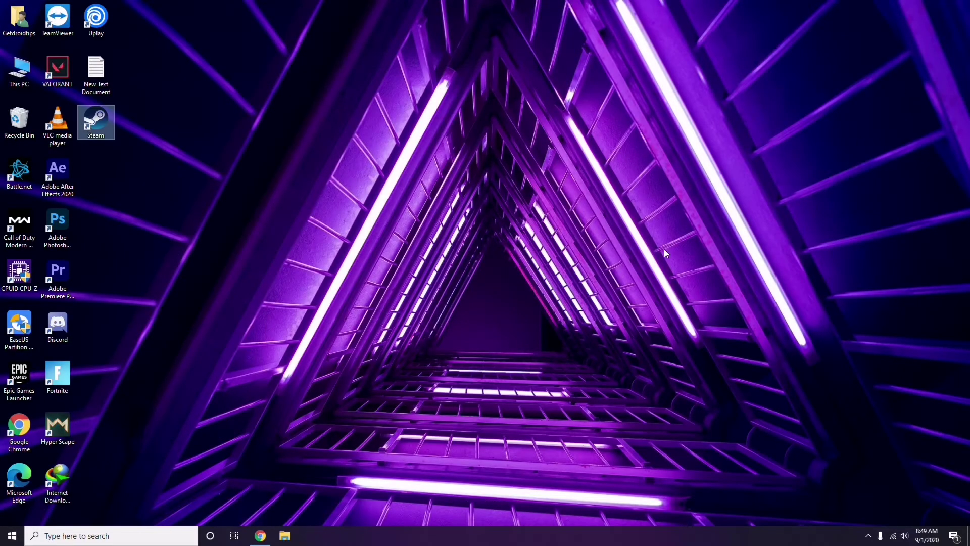
{"action": "right_click", "coordinate": [395, 162]}
{"action": "left_click", "coordinate": [419, 206]}
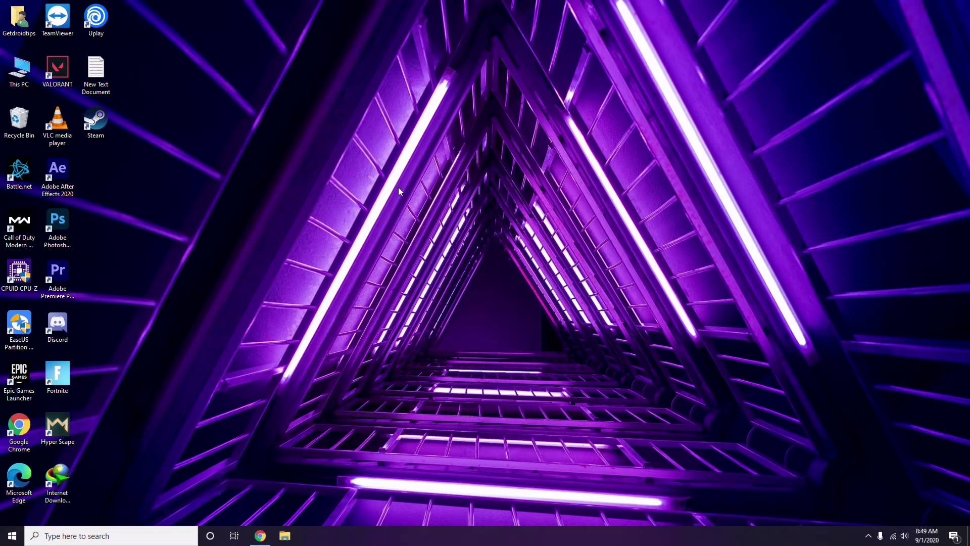
Switch to Discord and turn off the OpenH264 Video Codec provided by Cisco Systems in the Voice & Video settings.
{"action": "double_click", "coordinate": [65, 324]}
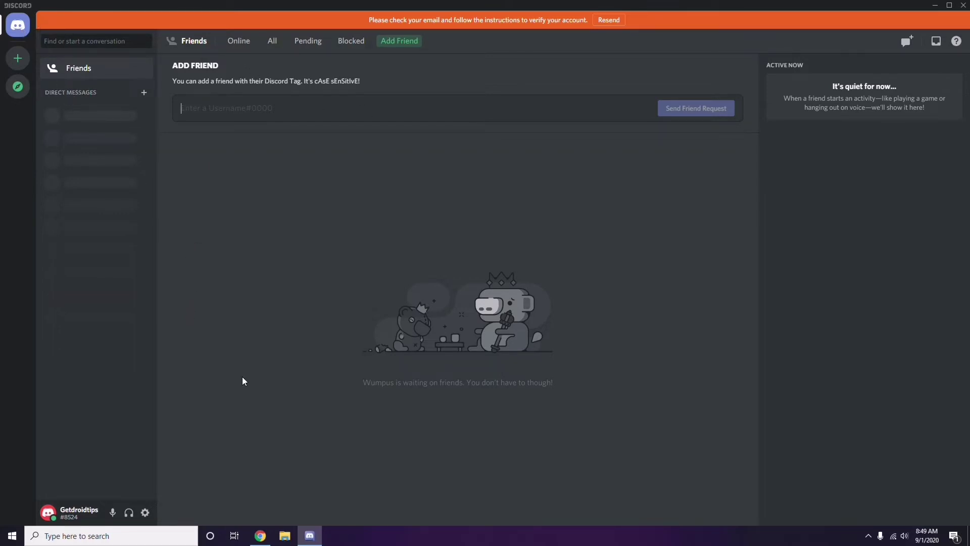
{"action": "left_click", "coordinate": [145, 513]}
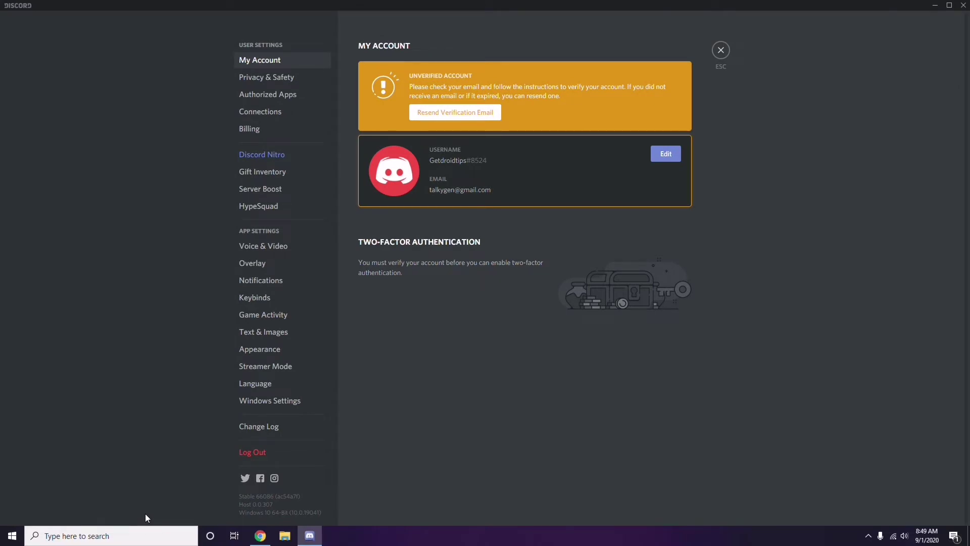
{"action": "left_click", "coordinate": [259, 247]}
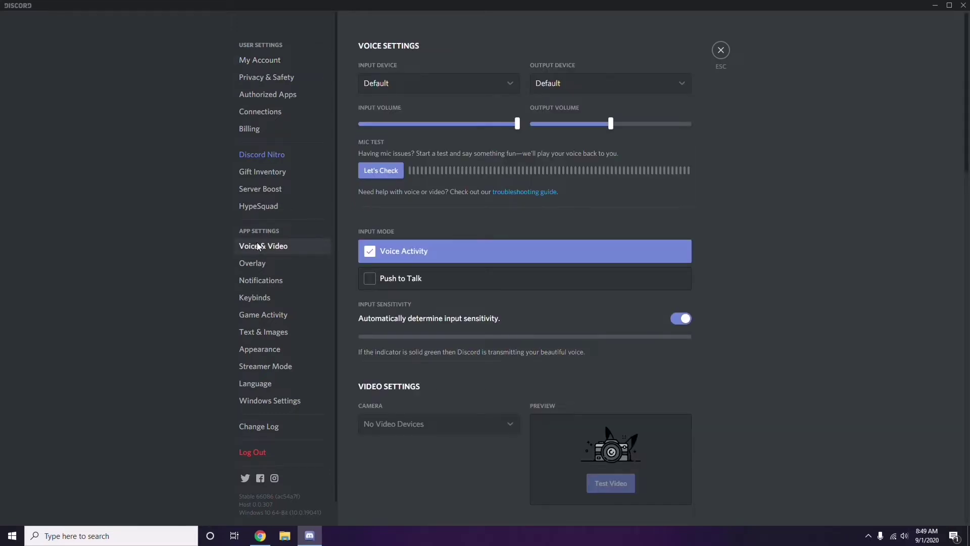
{"action": "scroll", "coordinate": [740, 244], "scroll_direction": "down", "scroll_amount": 8}
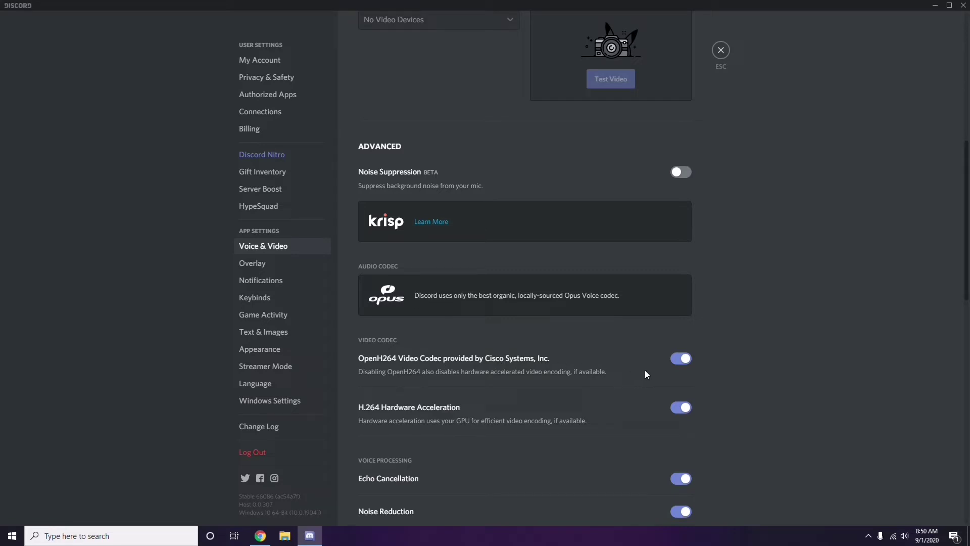
{"action": "left_click", "coordinate": [680, 358]}
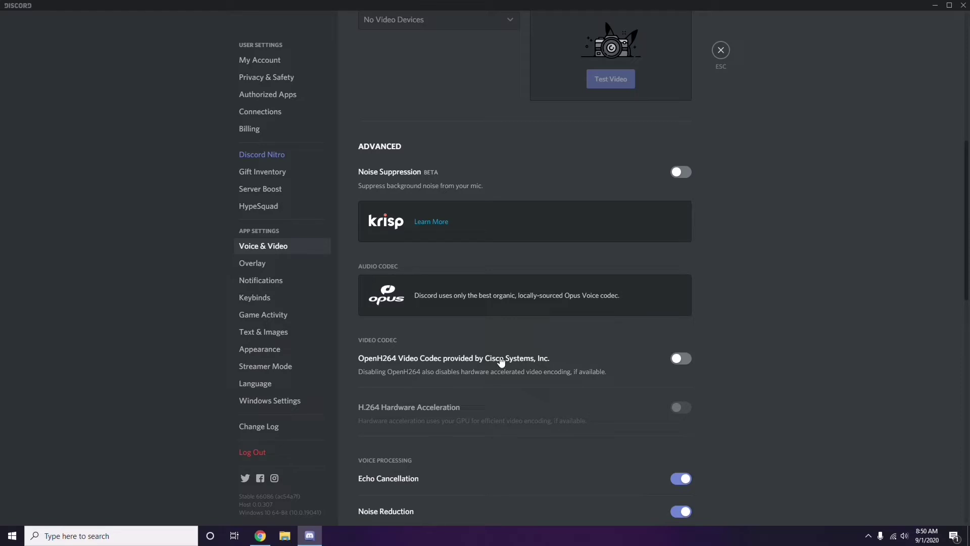
{"action": "scroll", "coordinate": [501, 362], "scroll_direction": "down", "scroll_amount": 2}
{"action": "scroll", "coordinate": [501, 362], "scroll_direction": "down", "scroll_amount": 4}
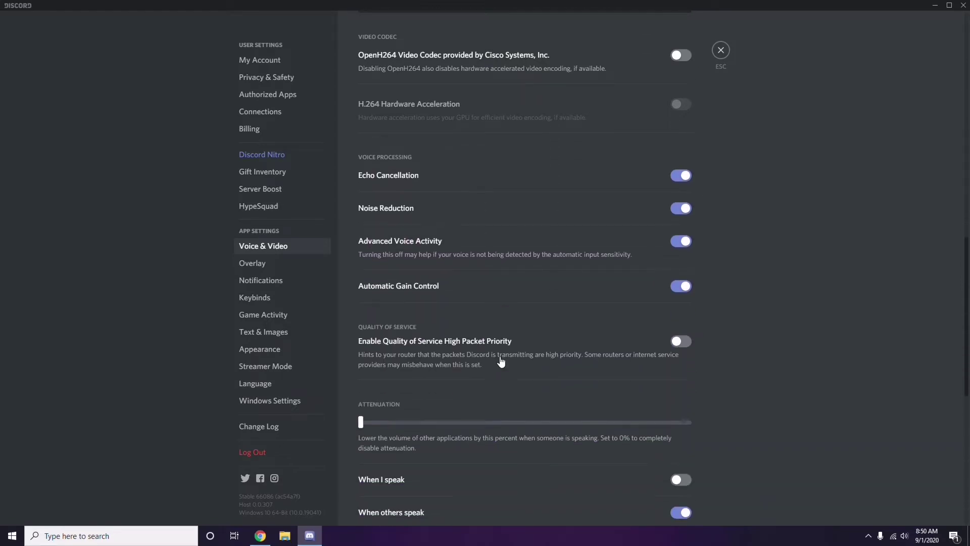
{"action": "scroll", "coordinate": [501, 361], "scroll_direction": "up", "scroll_amount": 1}
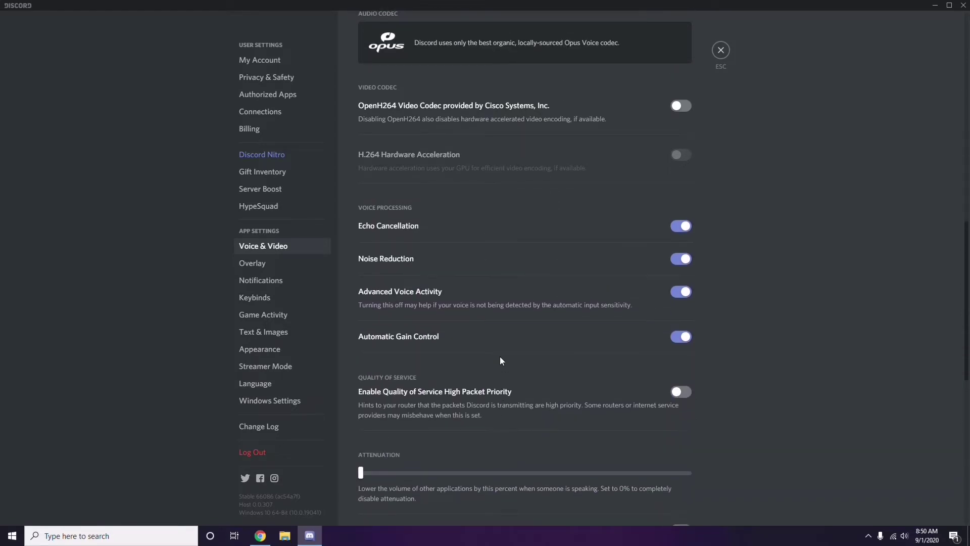
Turn off Discord's in-game overlay in the Overlay settings.
{"action": "left_click", "coordinate": [254, 264]}
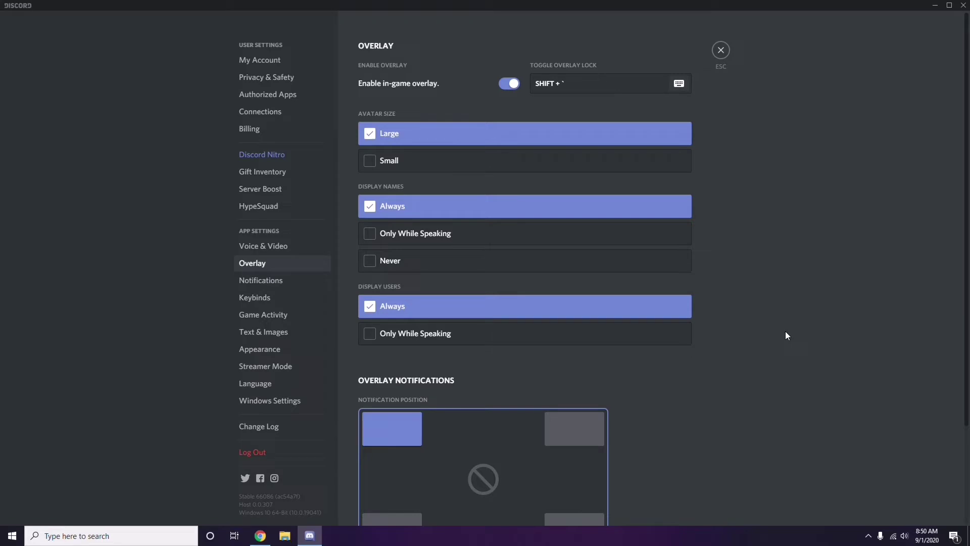
{"action": "scroll", "coordinate": [751, 265], "scroll_direction": "down", "scroll_amount": 2}
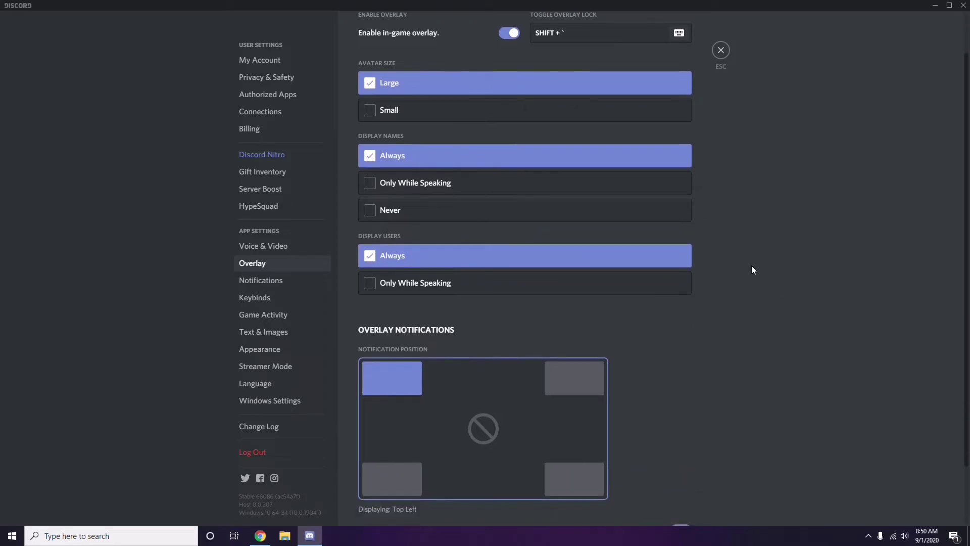
{"action": "scroll", "coordinate": [751, 265], "scroll_direction": "up", "scroll_amount": 2}
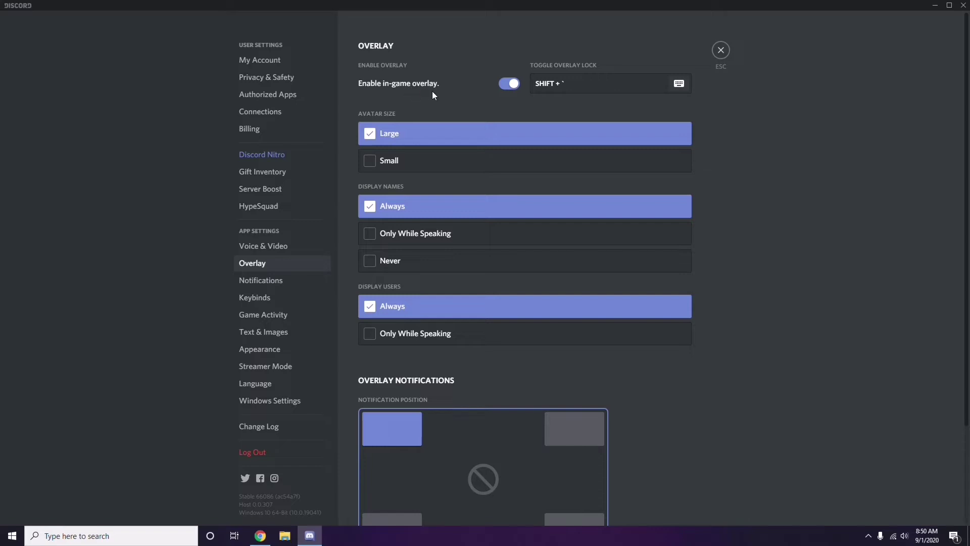
{"action": "left_click", "coordinate": [506, 86]}
Turn off Hardware Acceleration in Discord's Appearance settings, accept the relaunch, and minimize the restarted window.
{"action": "left_click", "coordinate": [267, 352]}
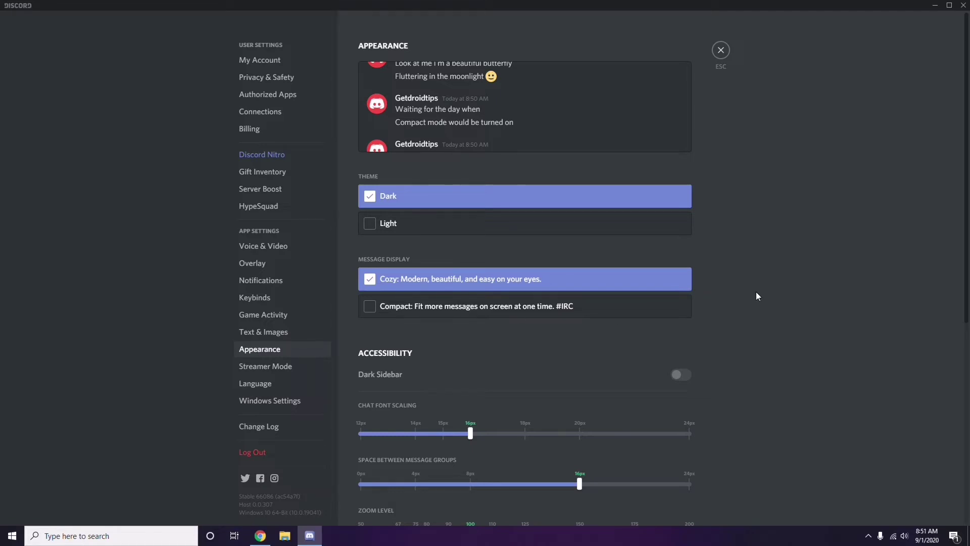
{"action": "scroll", "coordinate": [756, 296], "scroll_direction": "down", "scroll_amount": 7}
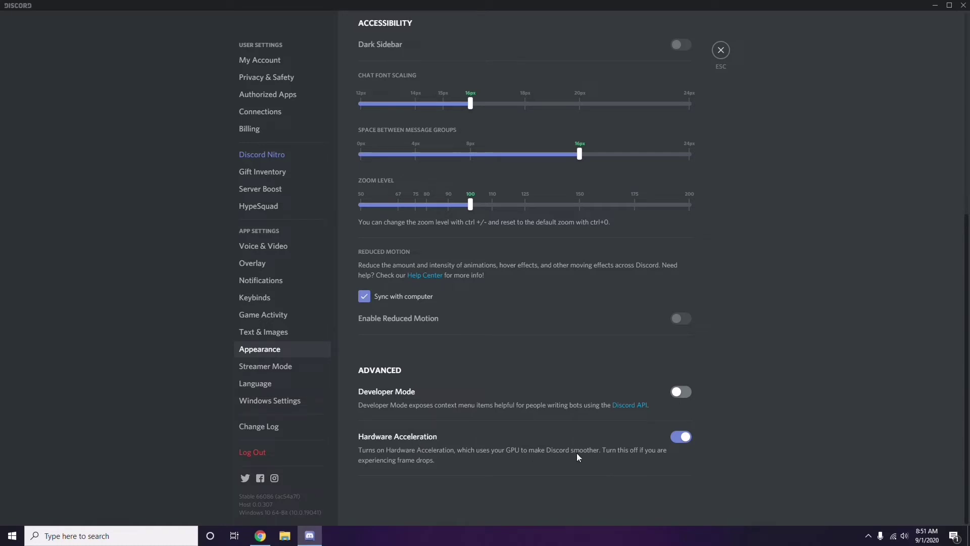
{"action": "left_click", "coordinate": [681, 436]}
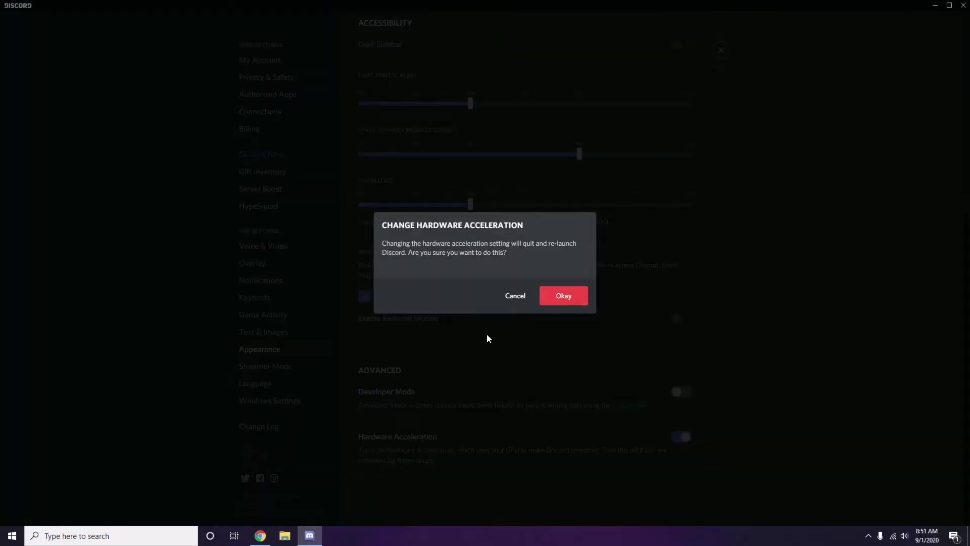
{"action": "left_click", "coordinate": [559, 298]}
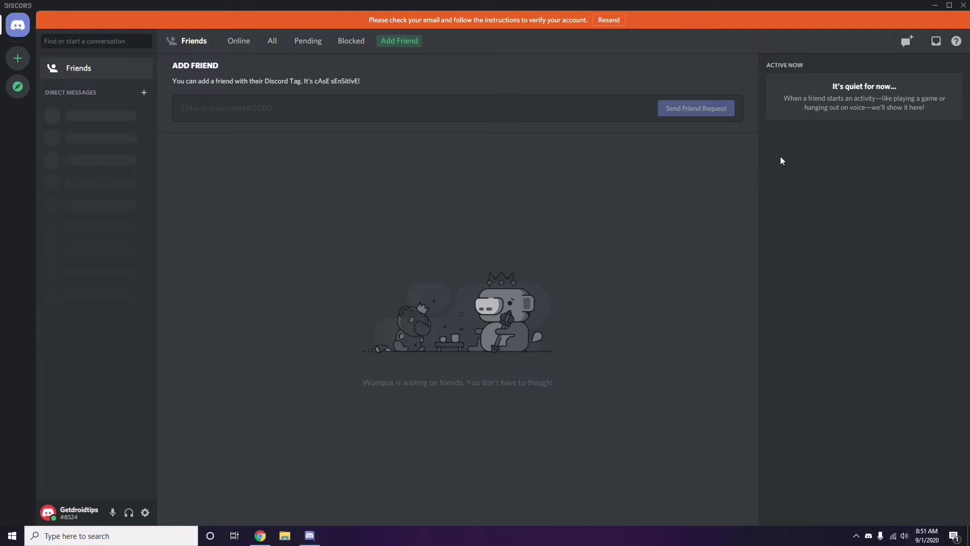
{"action": "left_click", "coordinate": [936, 6]}
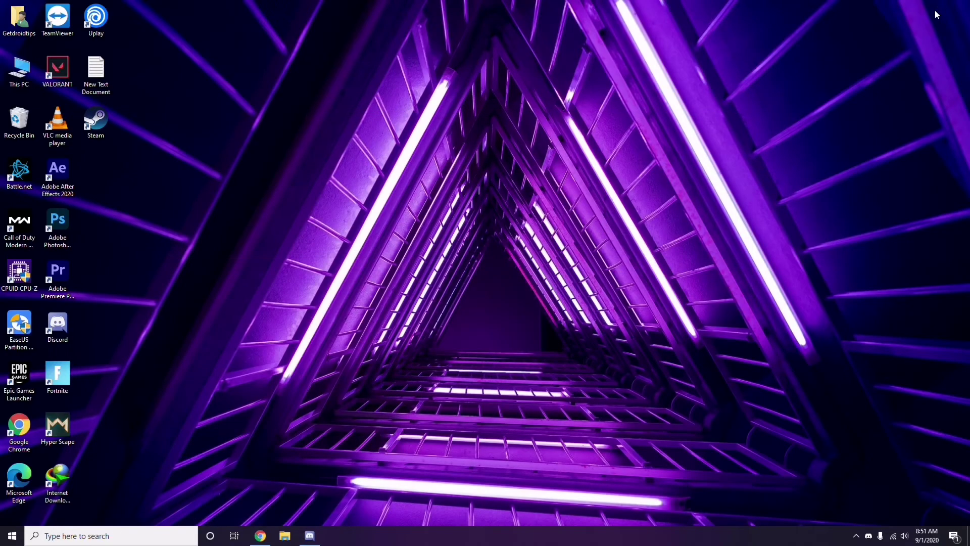
{"action": "right_click", "coordinate": [386, 129]}
{"action": "left_click", "coordinate": [411, 174]}
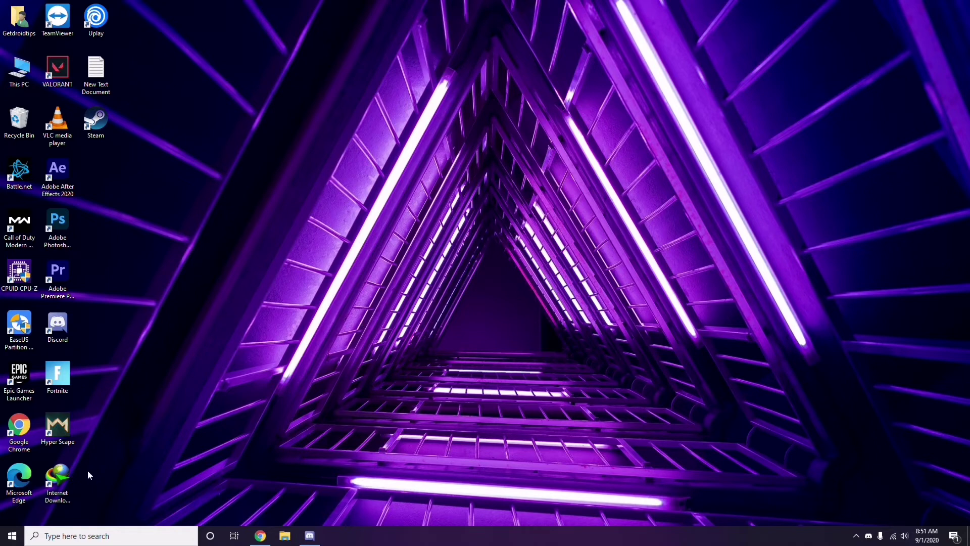
Look up the Windows Update settings, check the update status, and close the Settings window.
{"action": "left_click", "coordinate": [79, 536]}
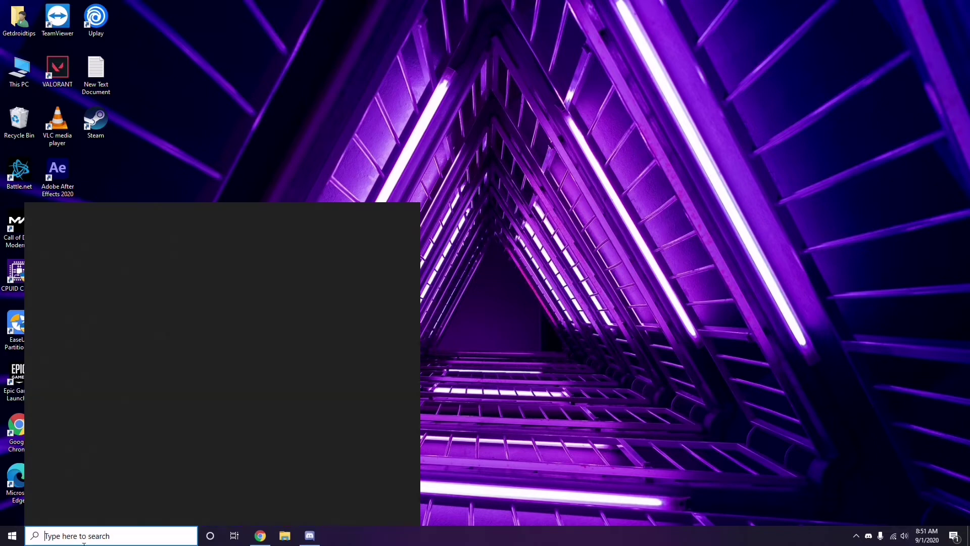
{"action": "type", "text": "wi"}
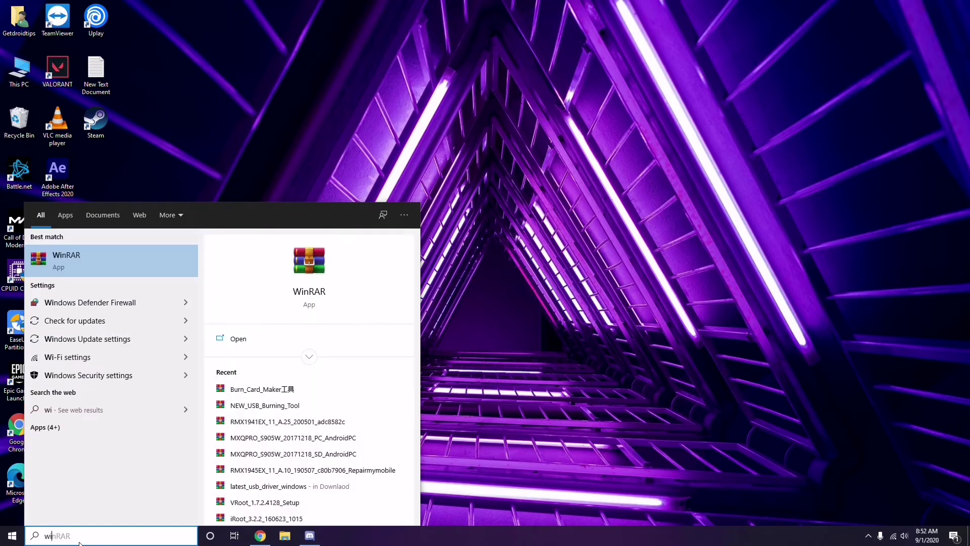
{"action": "type", "text": "ndows"}
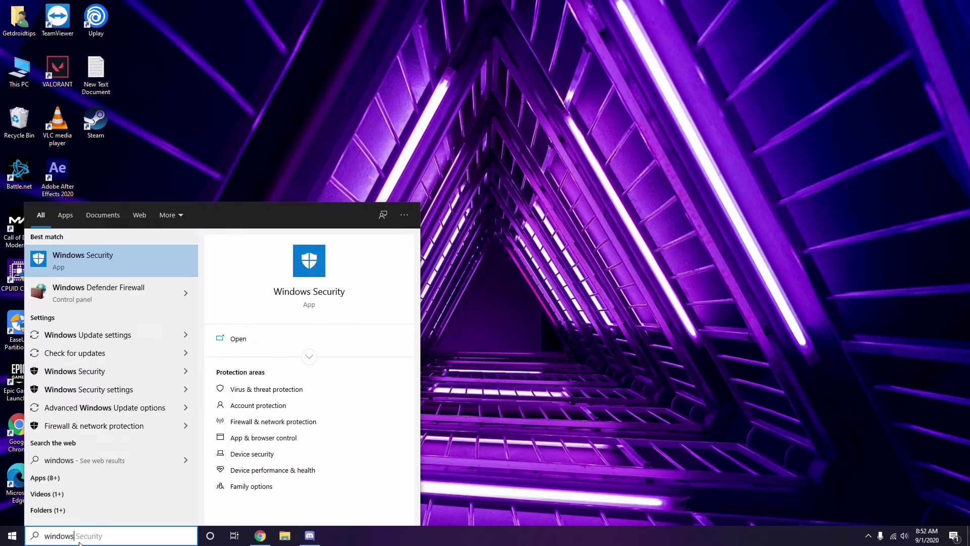
{"action": "left_click", "coordinate": [121, 334]}
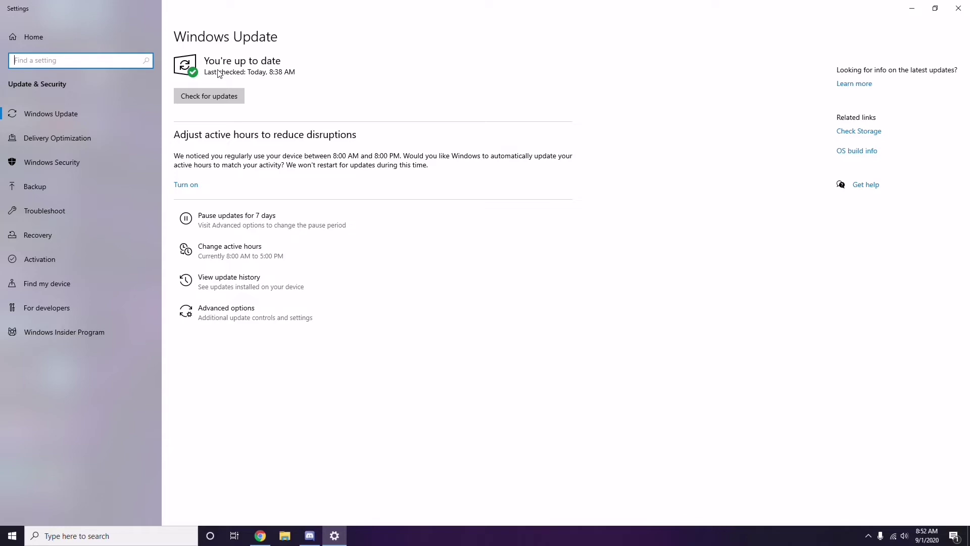
{"action": "left_click", "coordinate": [959, 8]}
{"action": "right_click", "coordinate": [409, 87]}
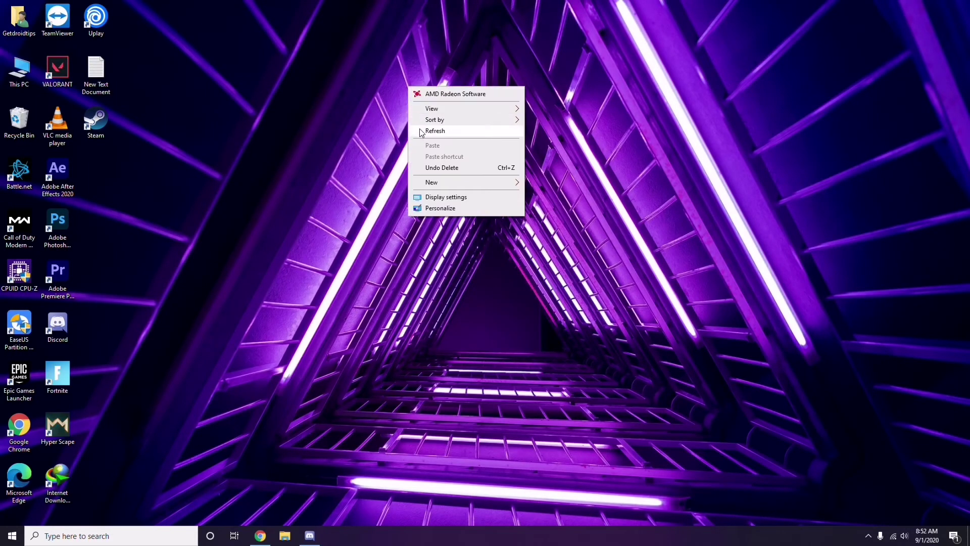
{"action": "left_click", "coordinate": [421, 131]}
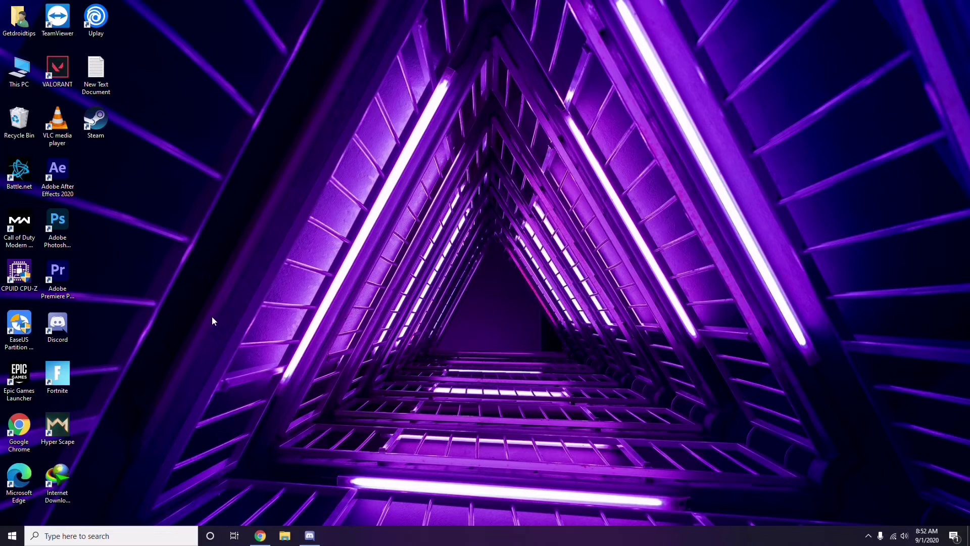
Open the list of installed updates that can be uninstalled from the Windows Update history in Settings.
{"action": "left_click", "coordinate": [57, 537]}
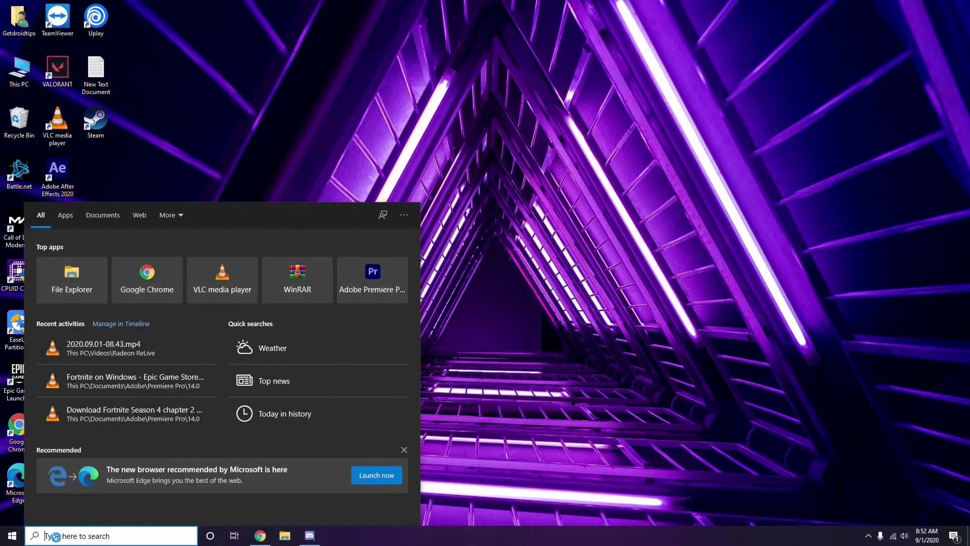
{"action": "type", "text": "settings"}
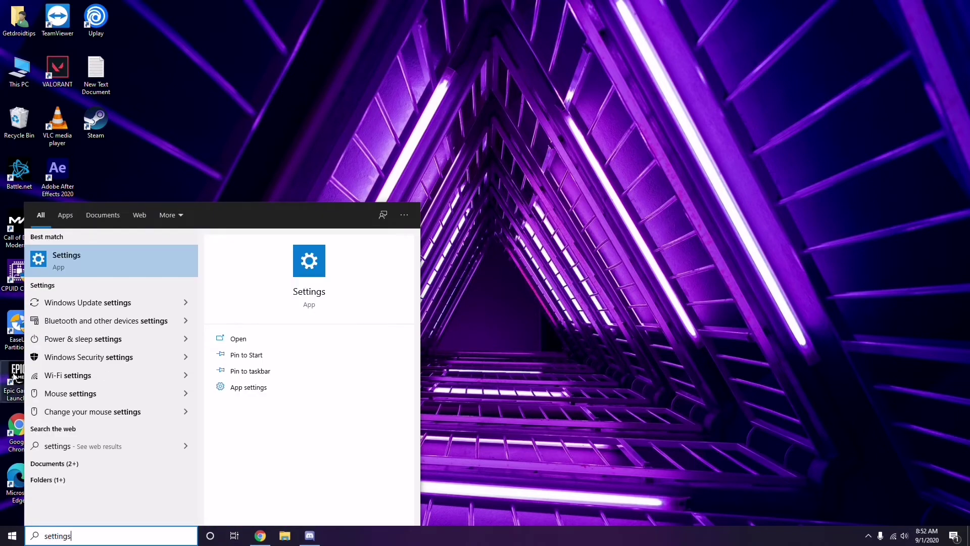
{"action": "left_click", "coordinate": [107, 263]}
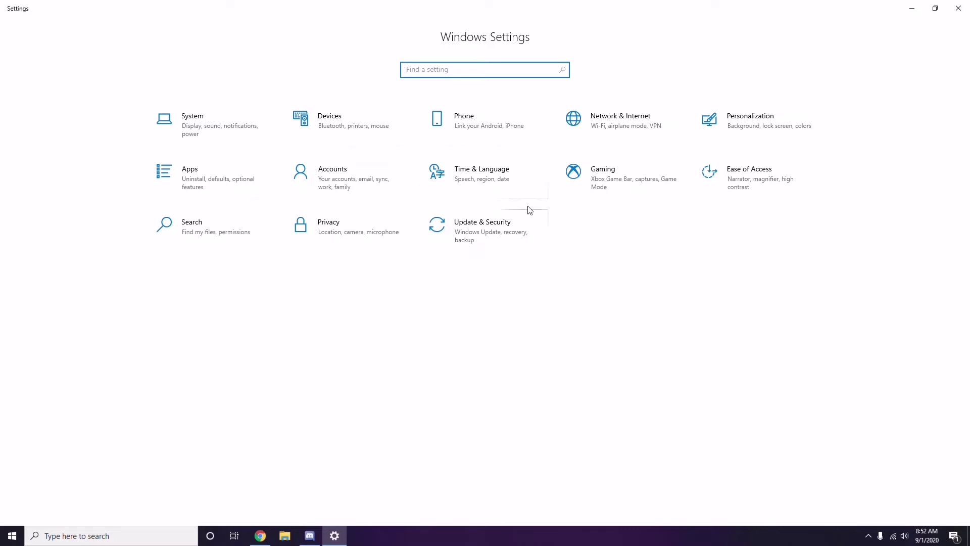
{"action": "left_click", "coordinate": [486, 240]}
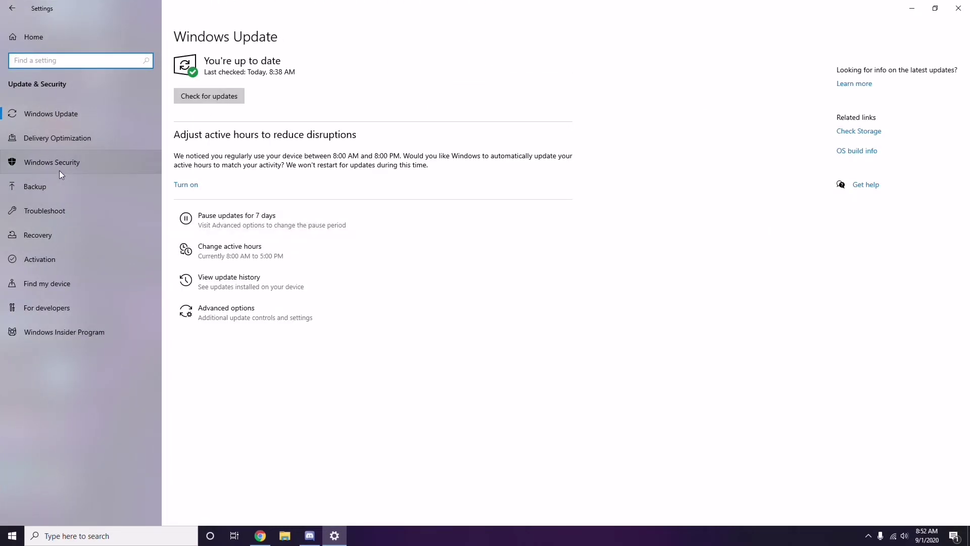
{"action": "left_click", "coordinate": [230, 282]}
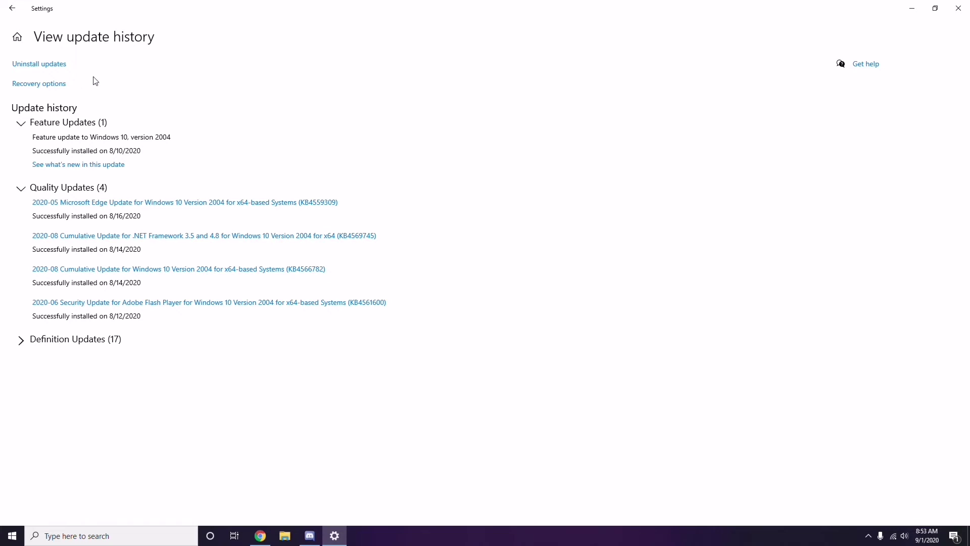
{"action": "left_click", "coordinate": [48, 68]}
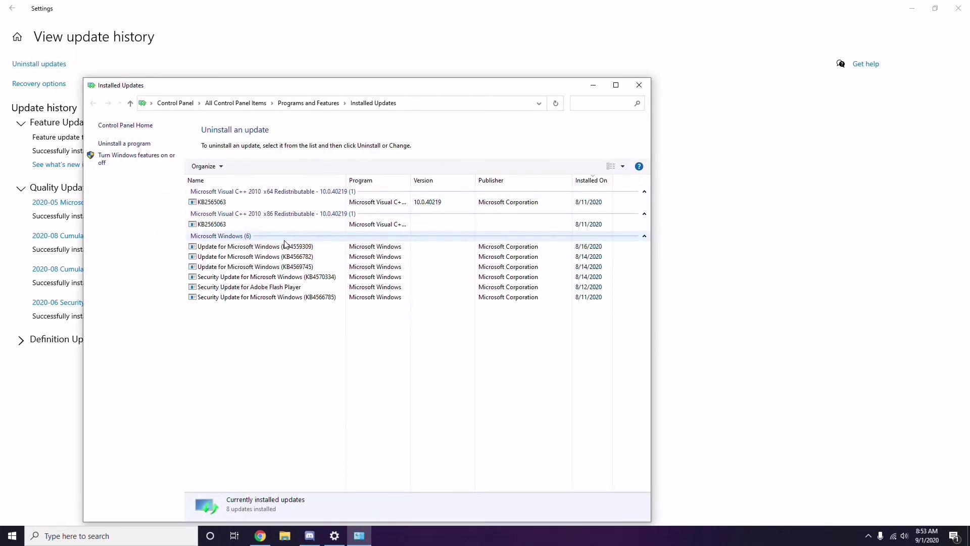
Show the uninstall option for the KB2565063 update of Microsoft Visual C++ 2010 x64, dismiss it, and close the Settings and Installed Updates windows.
{"action": "right_click", "coordinate": [221, 204]}
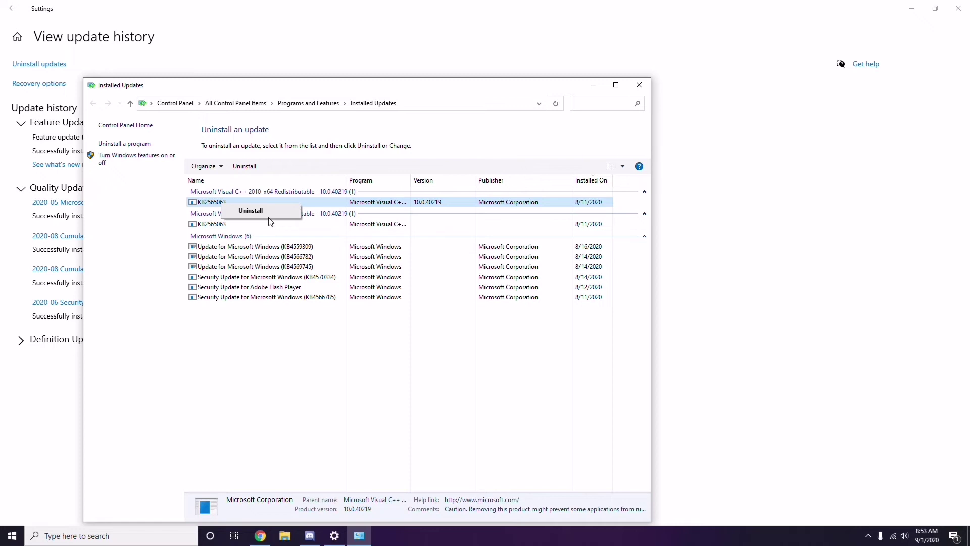
{"action": "left_click", "coordinate": [663, 196]}
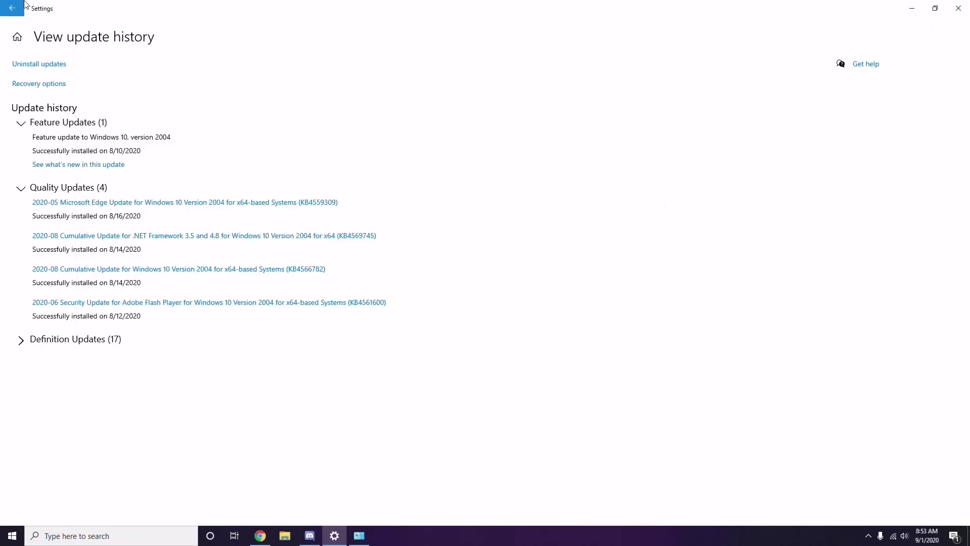
{"action": "left_click", "coordinate": [16, 13]}
{"action": "left_click", "coordinate": [17, 13]}
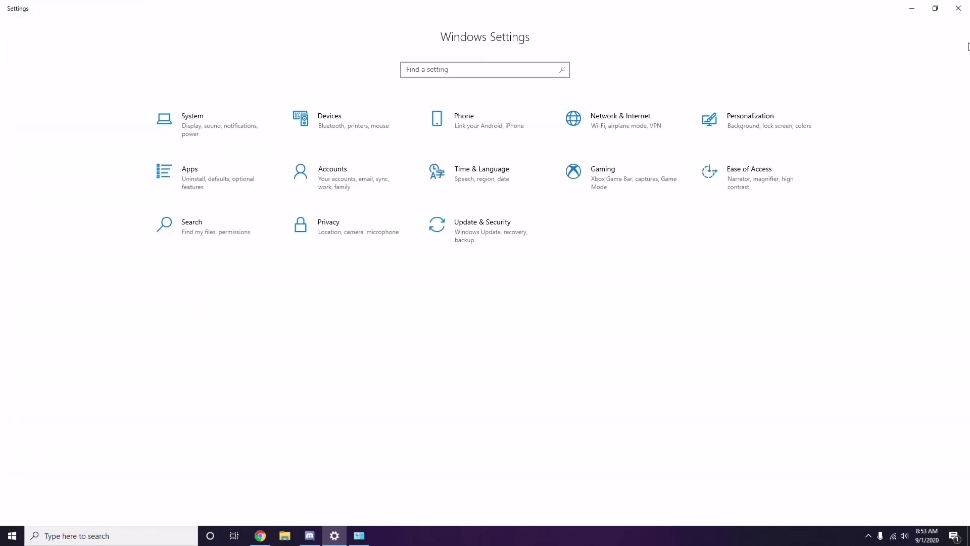
{"action": "left_click", "coordinate": [958, 11]}
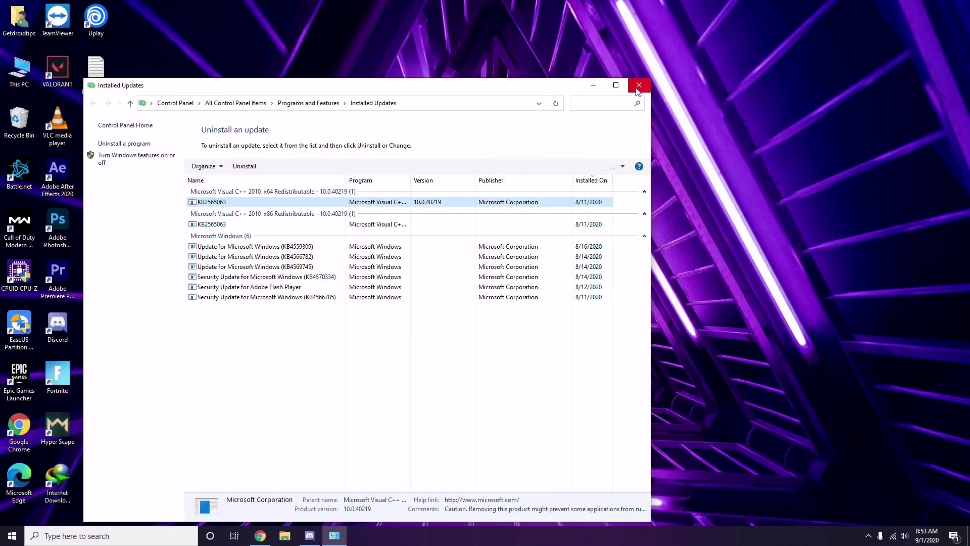
{"action": "left_click", "coordinate": [638, 91]}
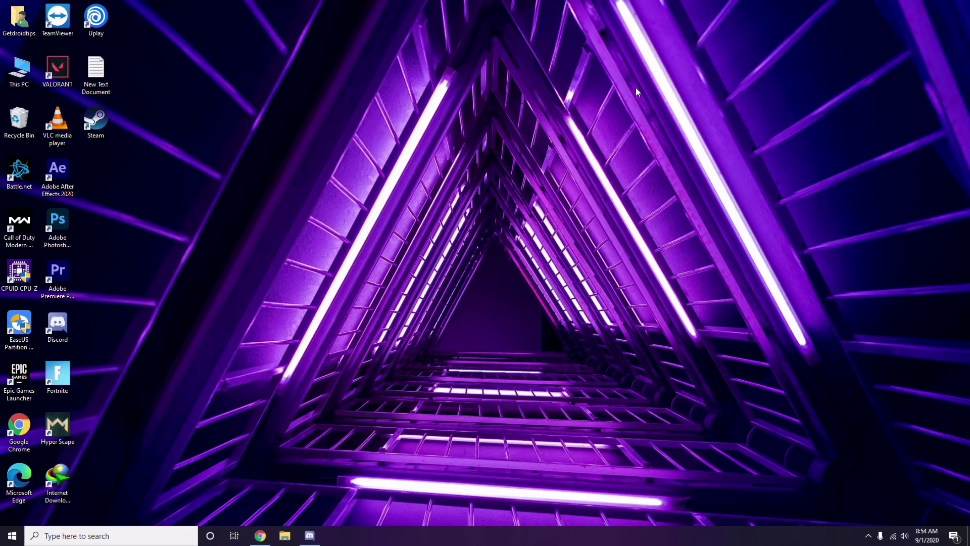
Open the temporary files folder by running %temp%.
{"action": "key", "text": "super+r"}
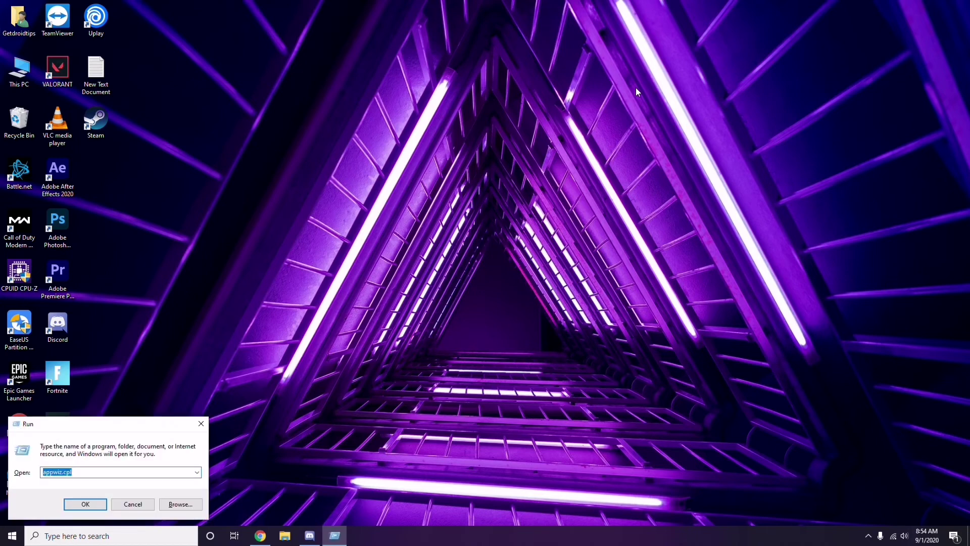
{"action": "key", "text": "BackSpace"}
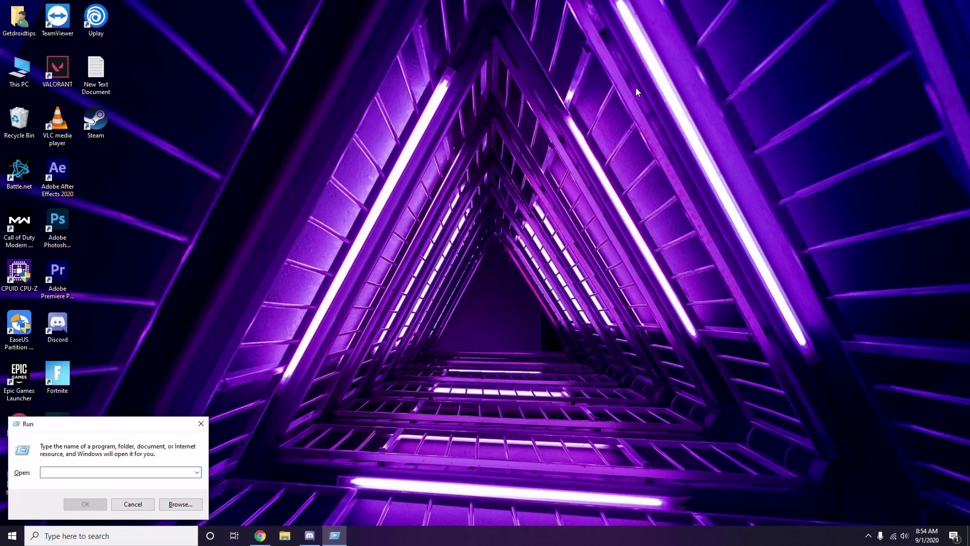
{"action": "type", "text": "5"}
{"action": "key", "text": "BackSpace"}
{"action": "type", "text": "%"}
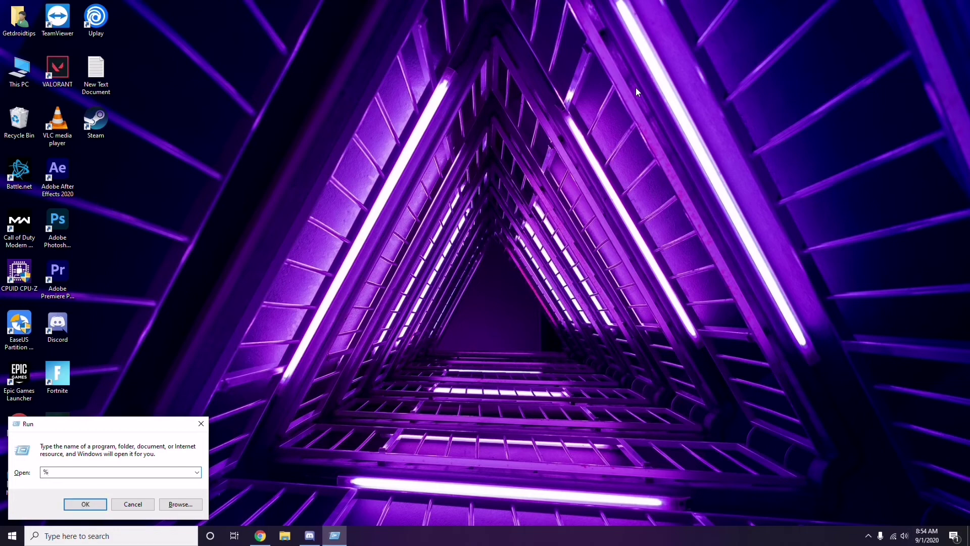
{"action": "type", "text": "temp%"}
{"action": "left_click", "coordinate": [85, 504]}
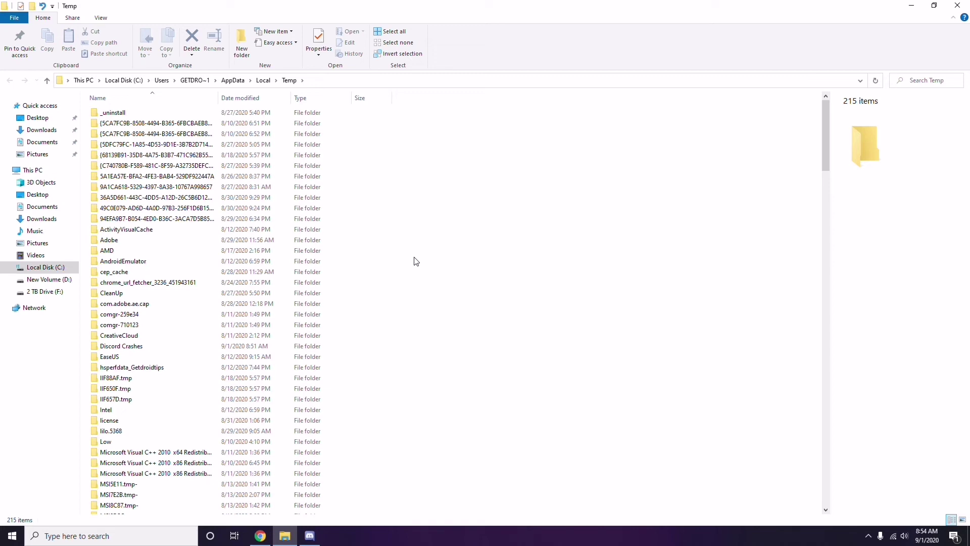
Select all items in the Temp folder, clear the selection, and close the folder window.
{"action": "key", "text": "ctrl+a"}
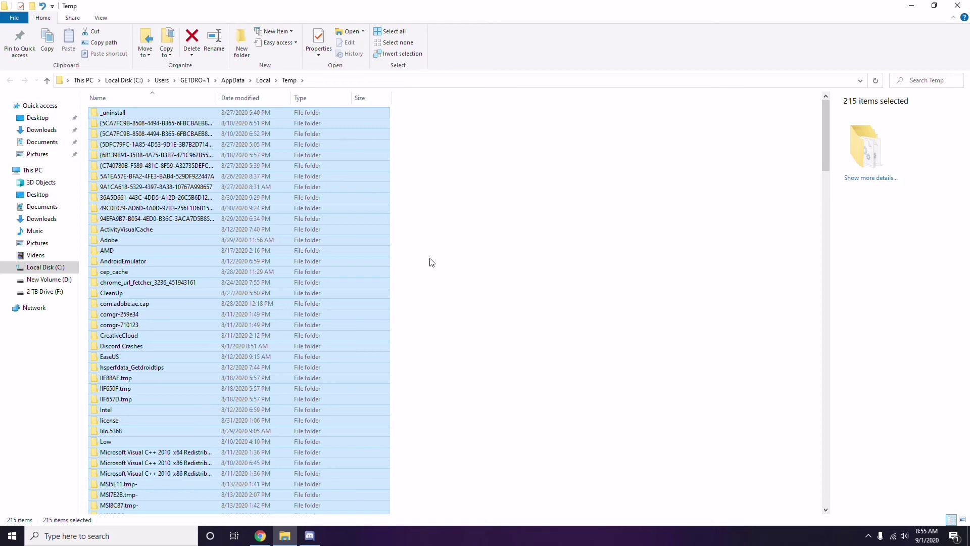
{"action": "left_click", "coordinate": [466, 257]}
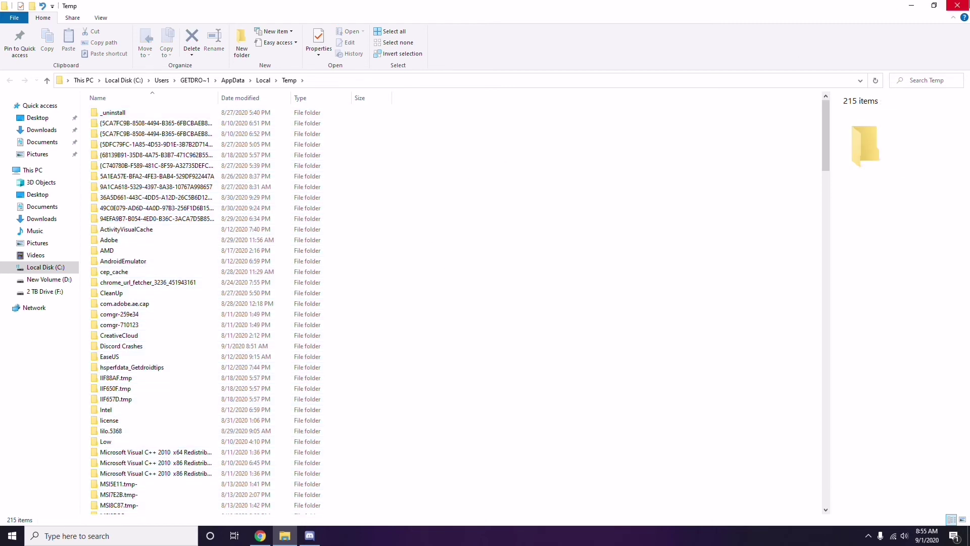
{"action": "left_click", "coordinate": [958, 6]}
{"action": "right_click", "coordinate": [372, 147]}
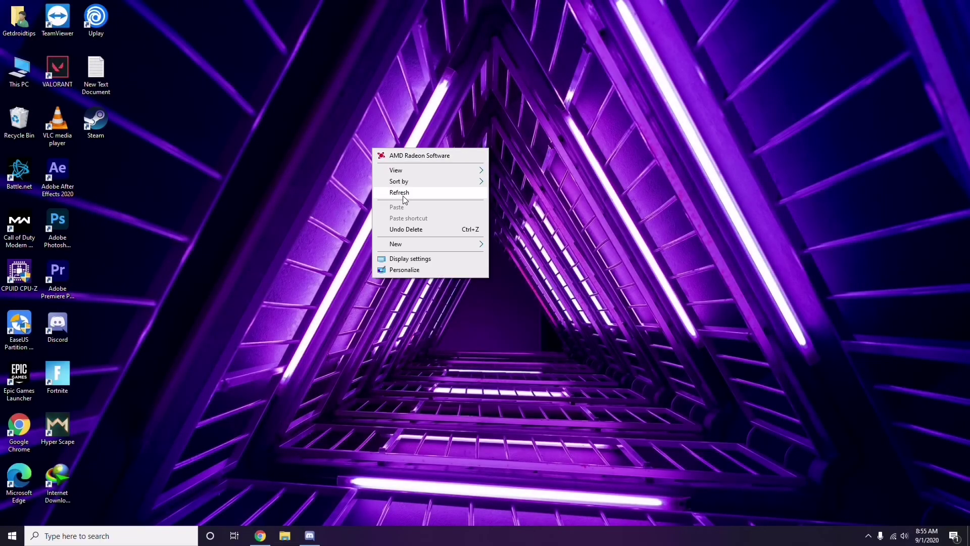
{"action": "left_click", "coordinate": [403, 195]}
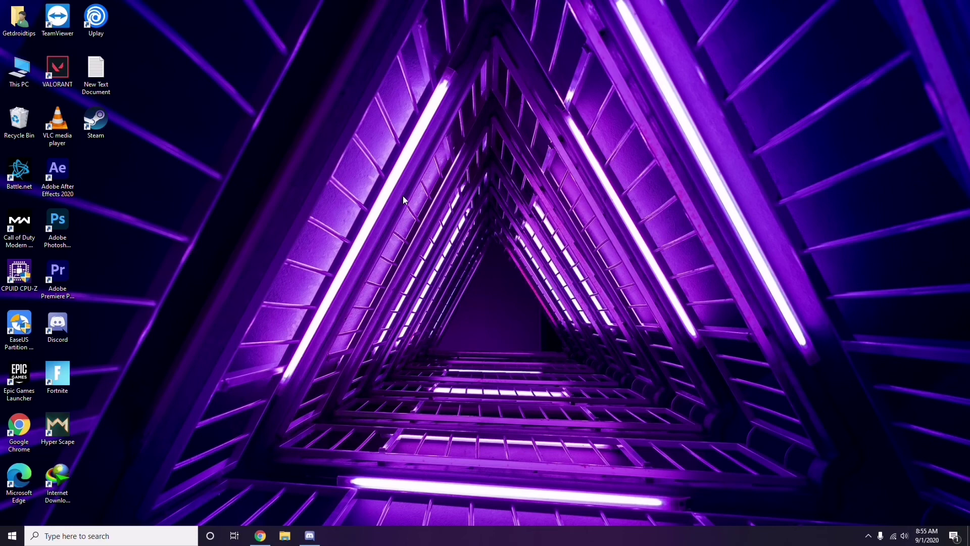
Open AMD Radeon Software, review its home page with the driver and capture information, and close it.
{"action": "left_click", "coordinate": [868, 536]}
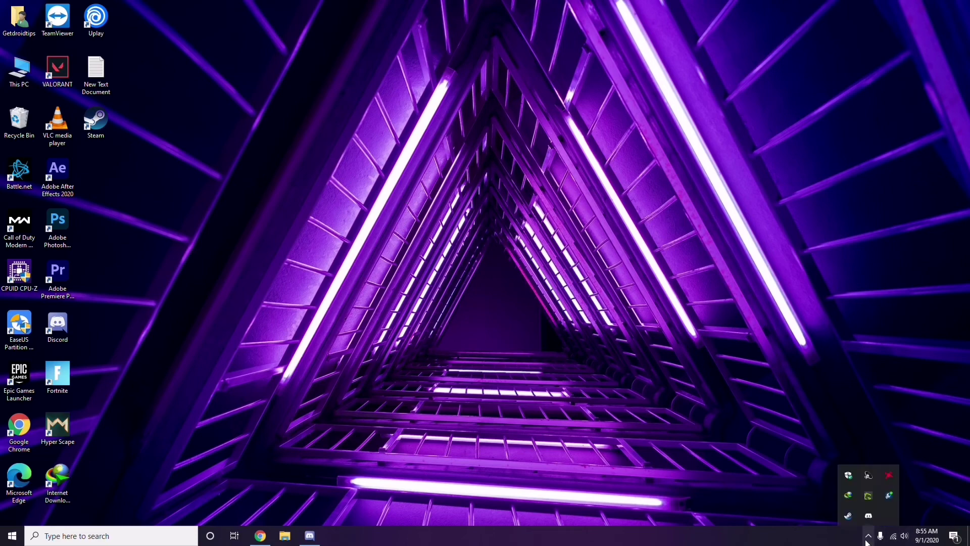
{"action": "left_click", "coordinate": [887, 472]}
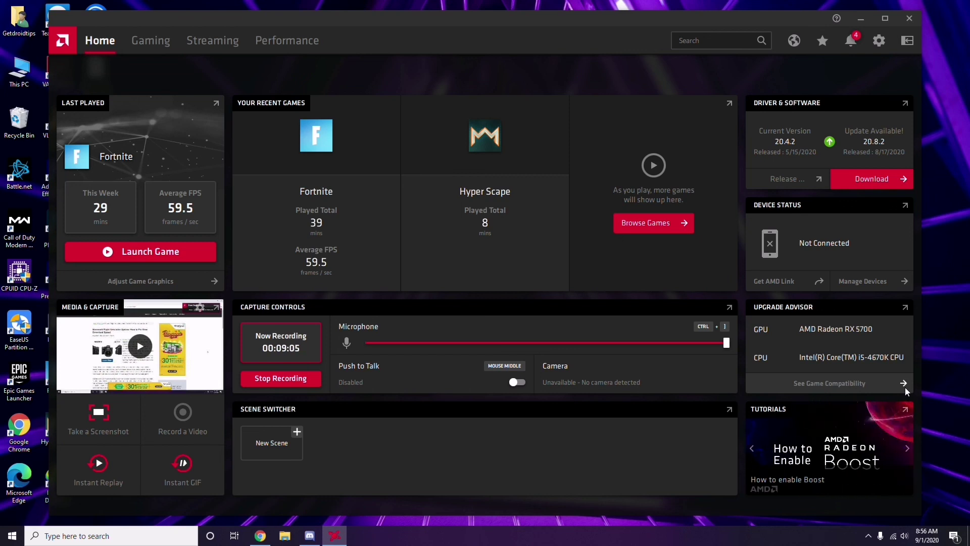
{"action": "left_click", "coordinate": [914, 23]}
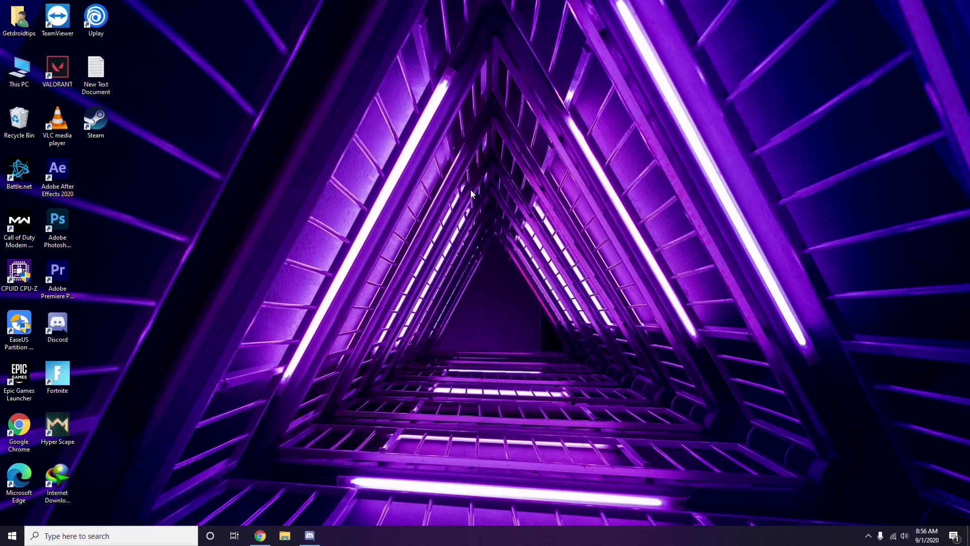
{"action": "left_click", "coordinate": [12, 536]}
{"action": "left_click", "coordinate": [437, 375]}
{"action": "right_click", "coordinate": [267, 232]}
{"action": "left_click", "coordinate": [296, 277]}
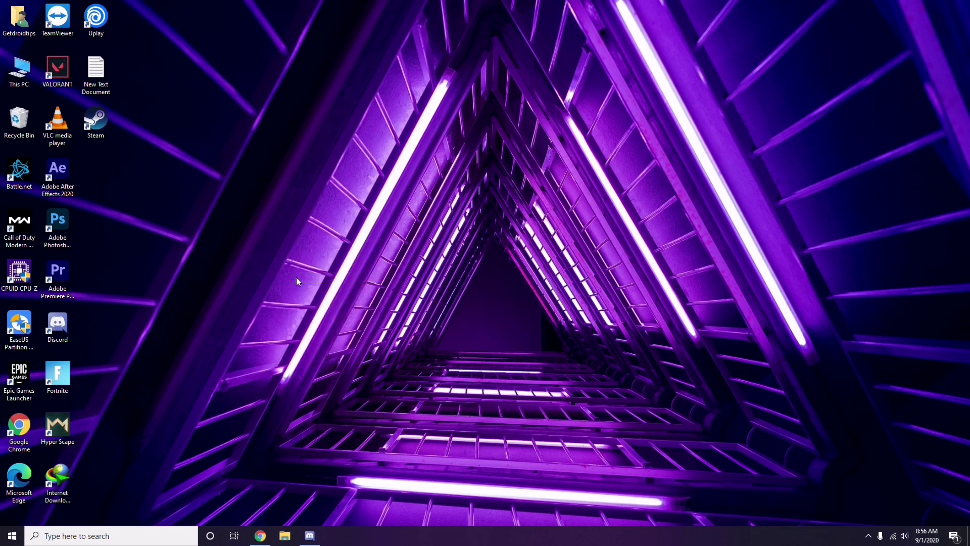